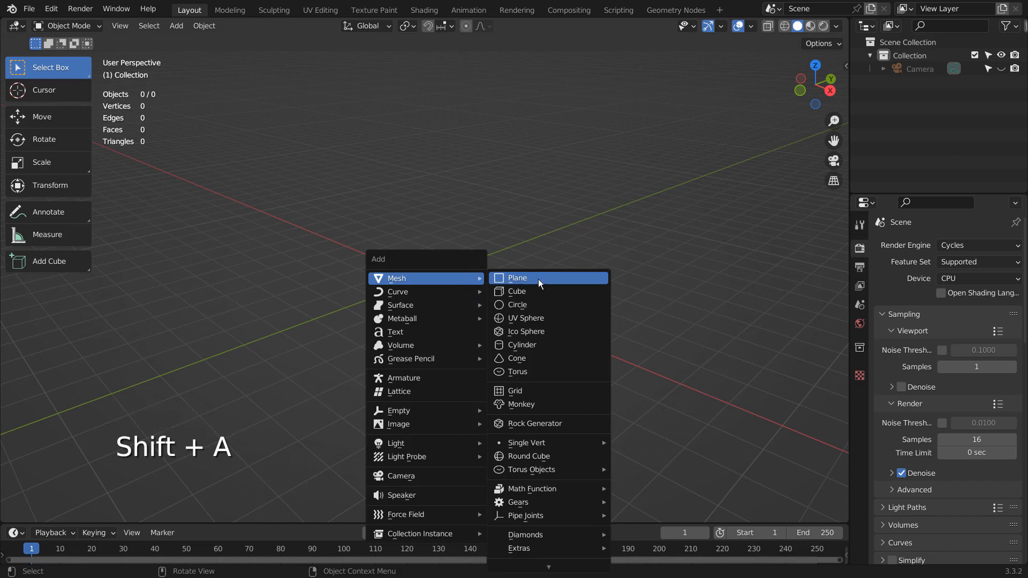
Add a plane mesh at the origin and scale it up to several times its original size.
left_click(539, 278)
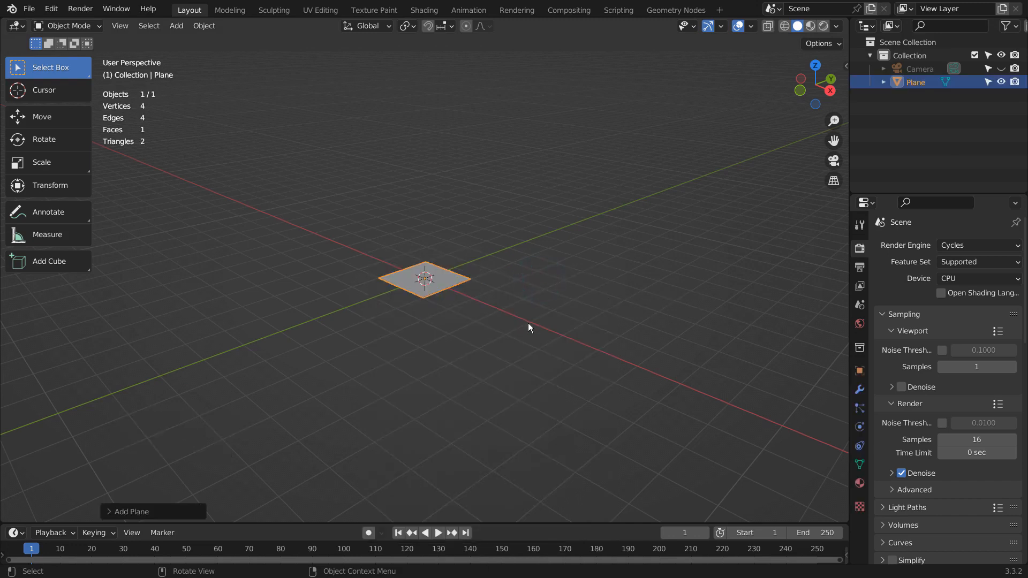
key("s")
left_click(334, 281)
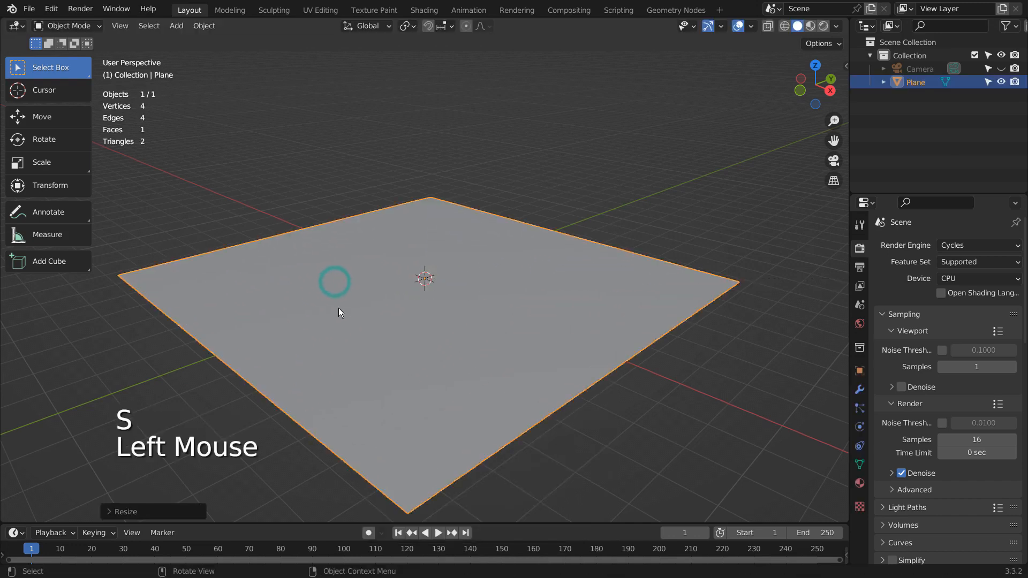
middle_click_drag(339, 309, 404, 309)
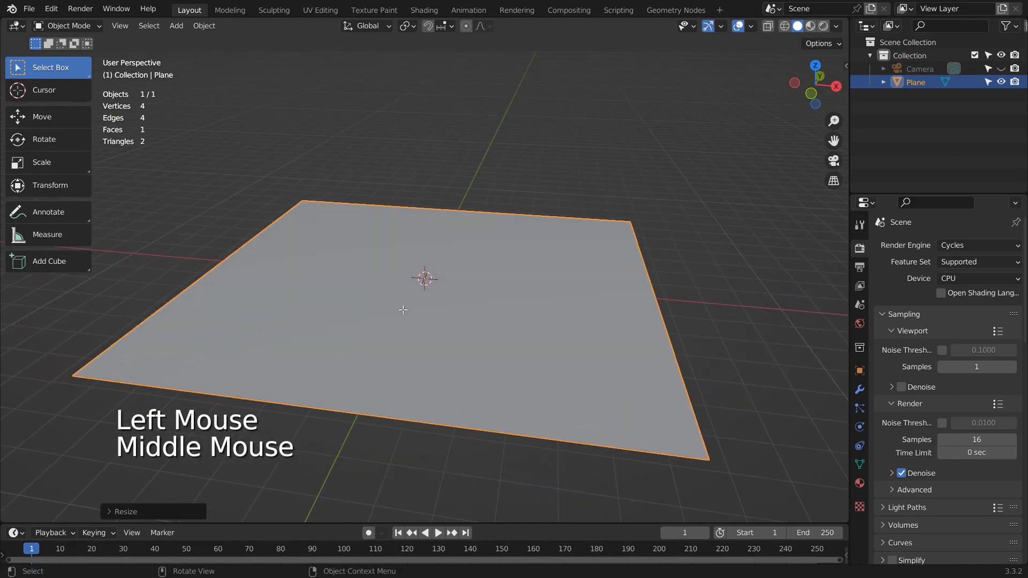
Subdivide the whole plane with 35 cuts in Edit Mode.
key("Tab")
middle_click_drag(508, 312, 471, 314)
right_click(444, 290)
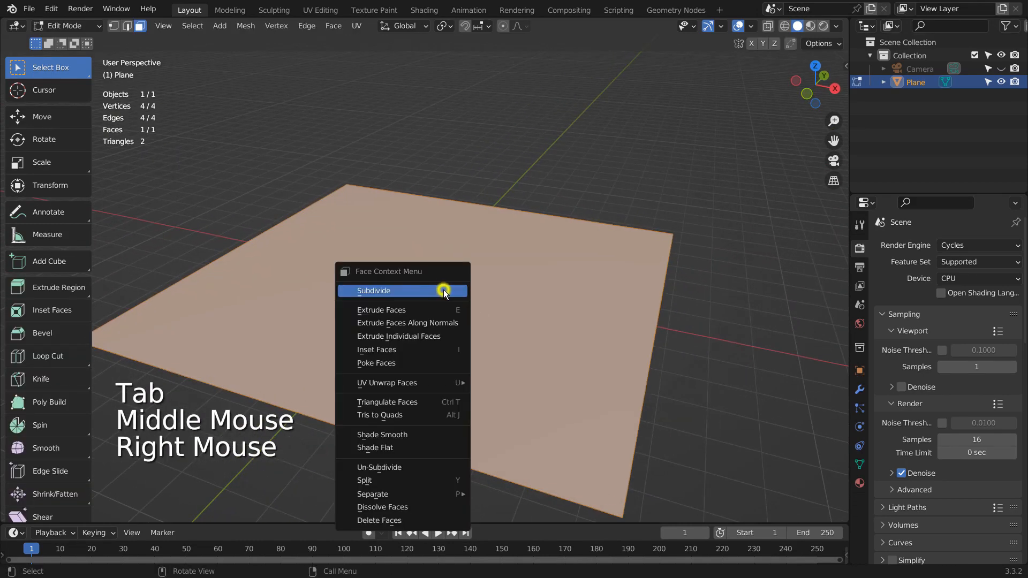
left_click(443, 291)
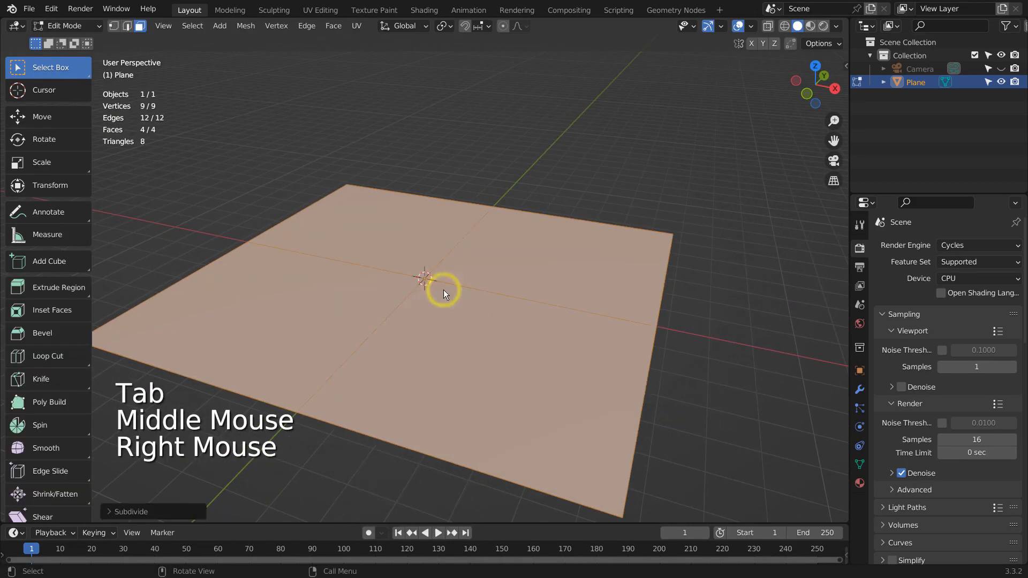
left_click(148, 512)
left_click(242, 424)
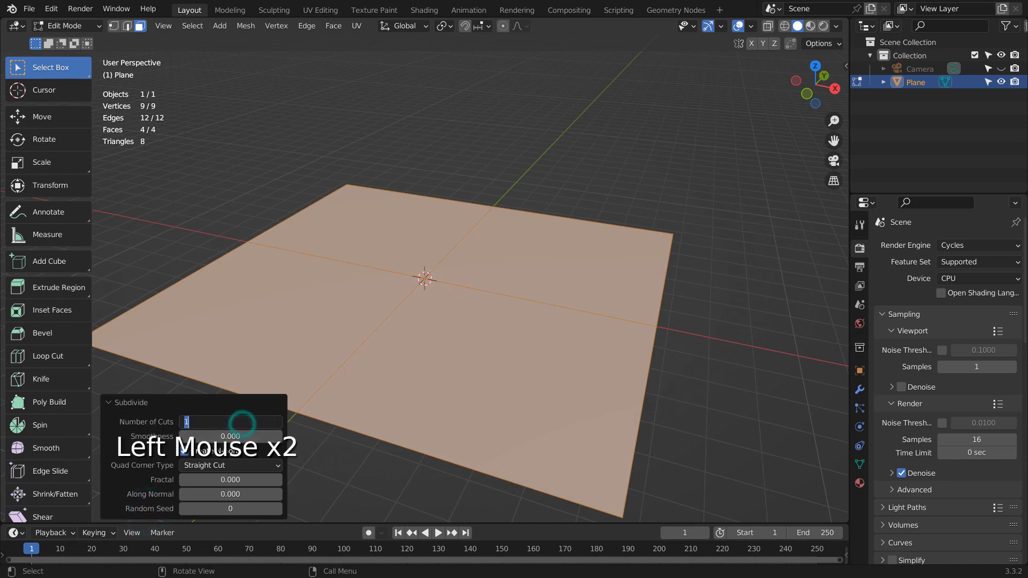
type("35")
key("Tab")
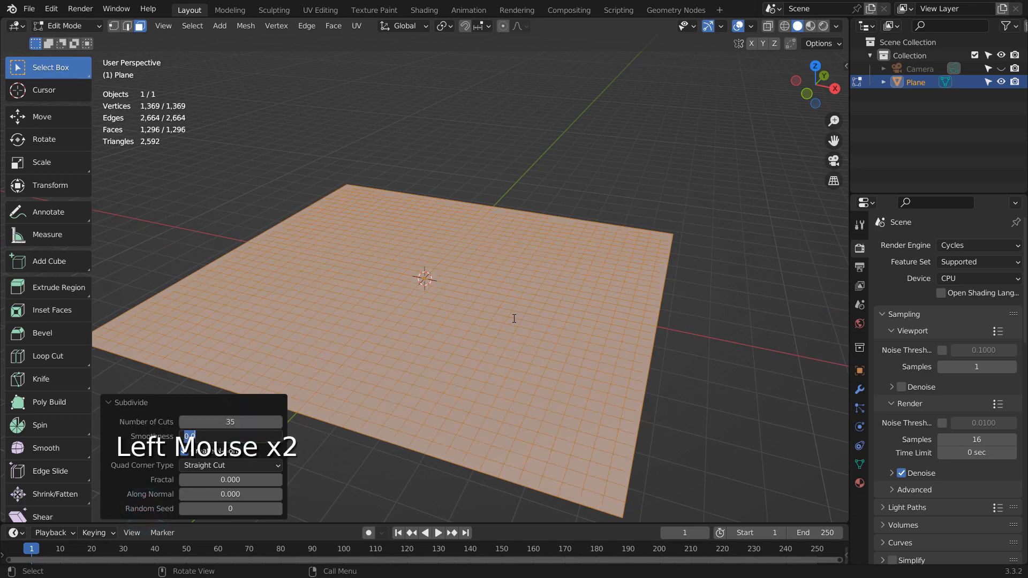
key("Tab")
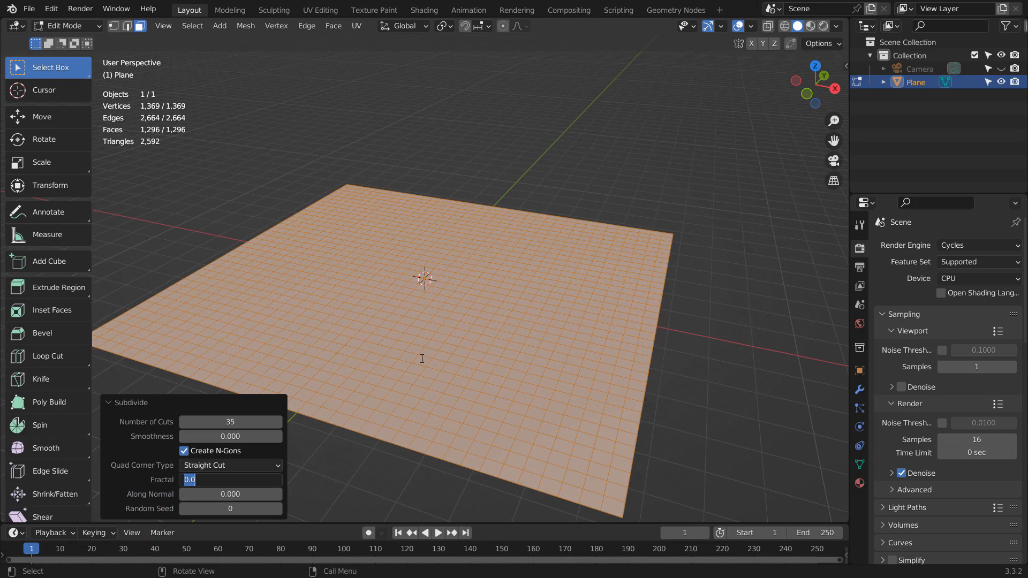
Randomize all of the plane's vertices by an amount of 0.04 m, and return to Object Mode.
middle_click_drag(426, 358, 427, 148)
left_click(241, 27)
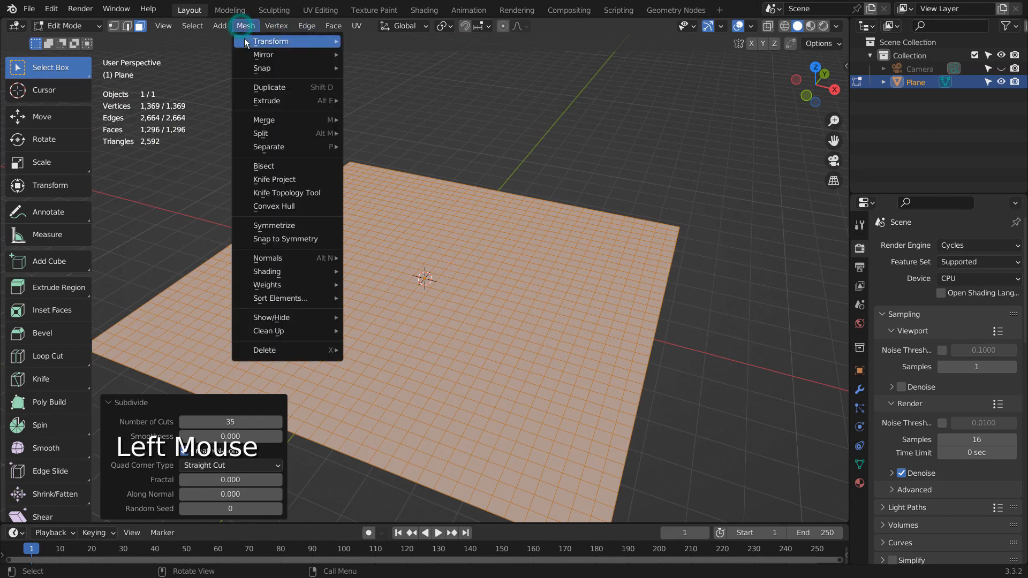
mouse_move(284, 41)
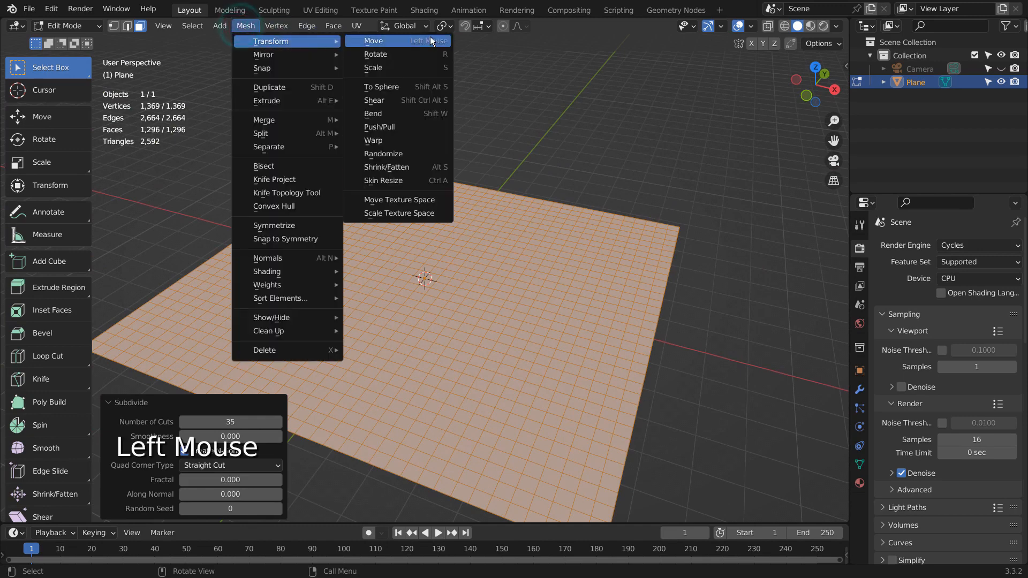
left_click(382, 155)
scroll(389, 355, "up", 2)
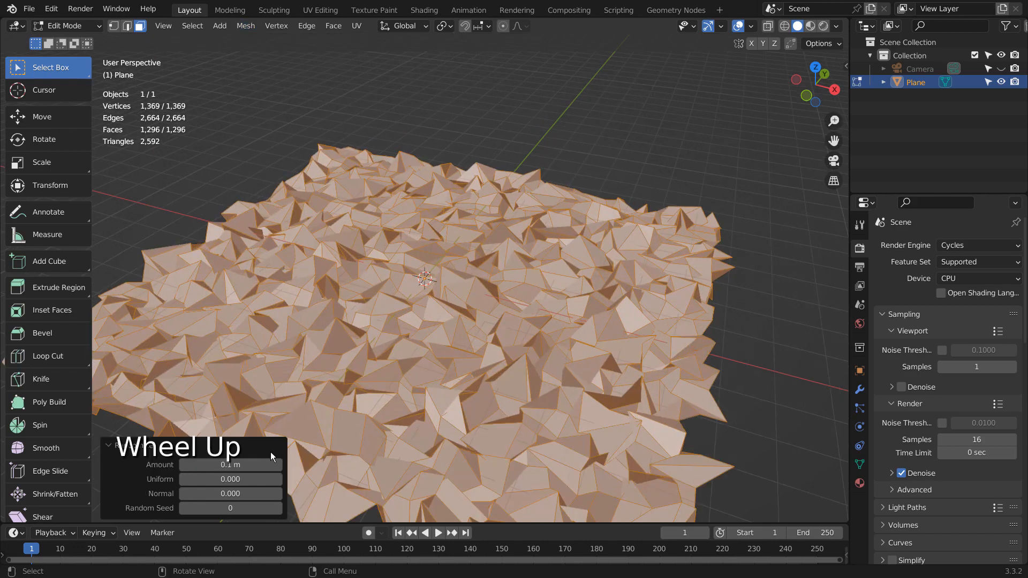
left_click(239, 464)
left_click_drag(239, 465, 217, 465)
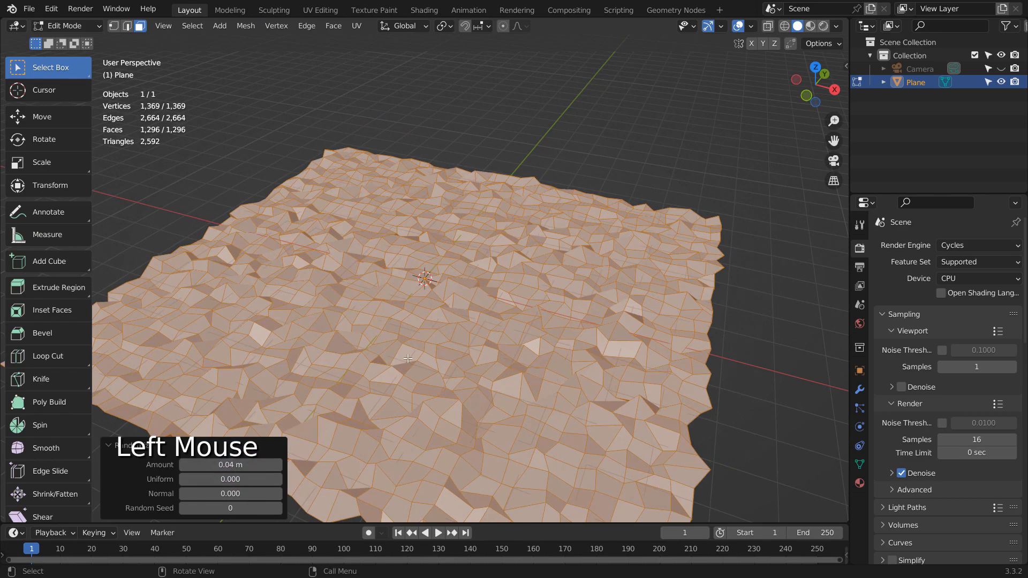
key("Tab")
middle_click_drag(624, 308, 539, 330)
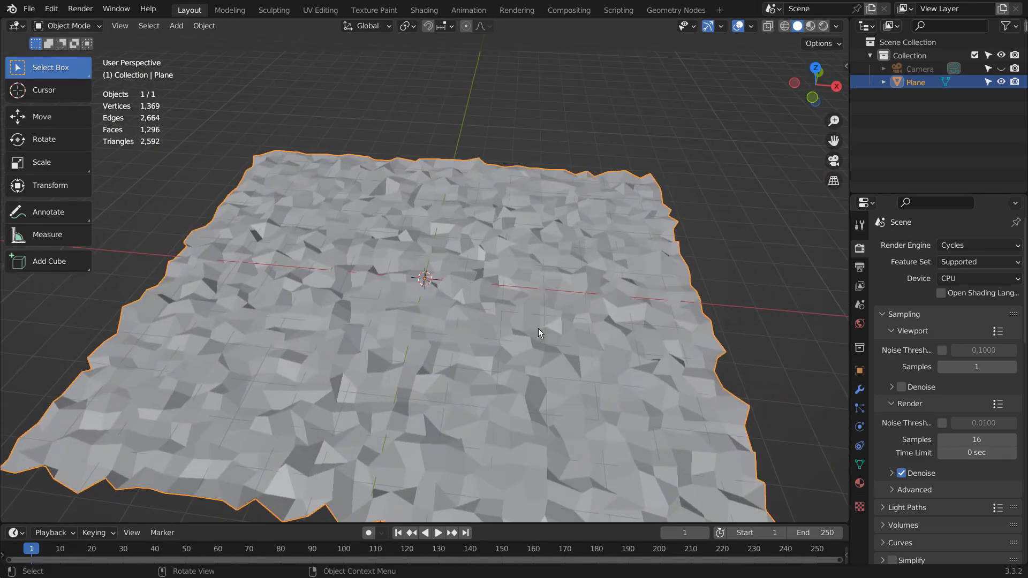
Switch the viewport to rendered shading and inspect the rough surface from several angles.
left_click(823, 26)
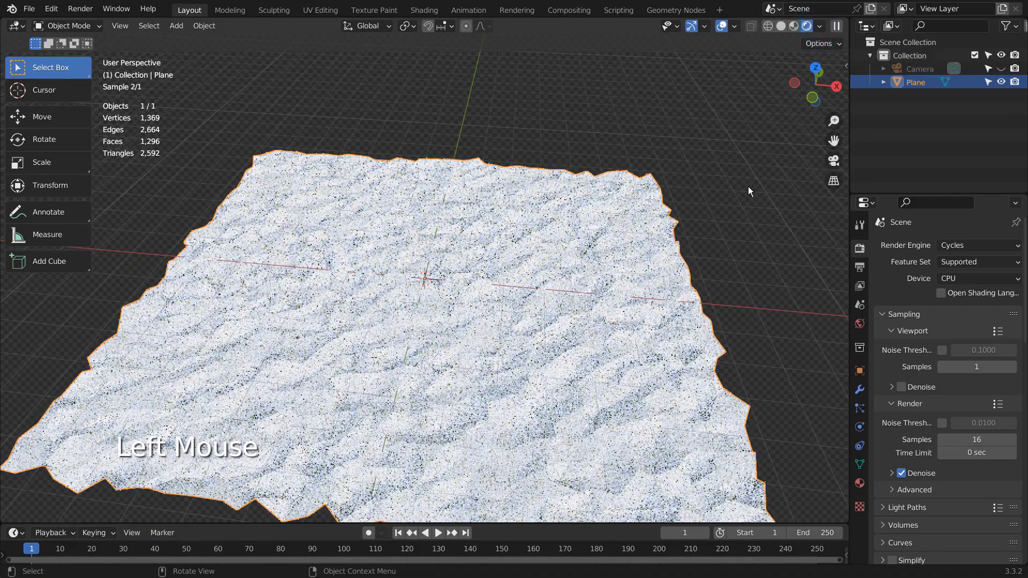
middle_click_drag(522, 260, 666, 292)
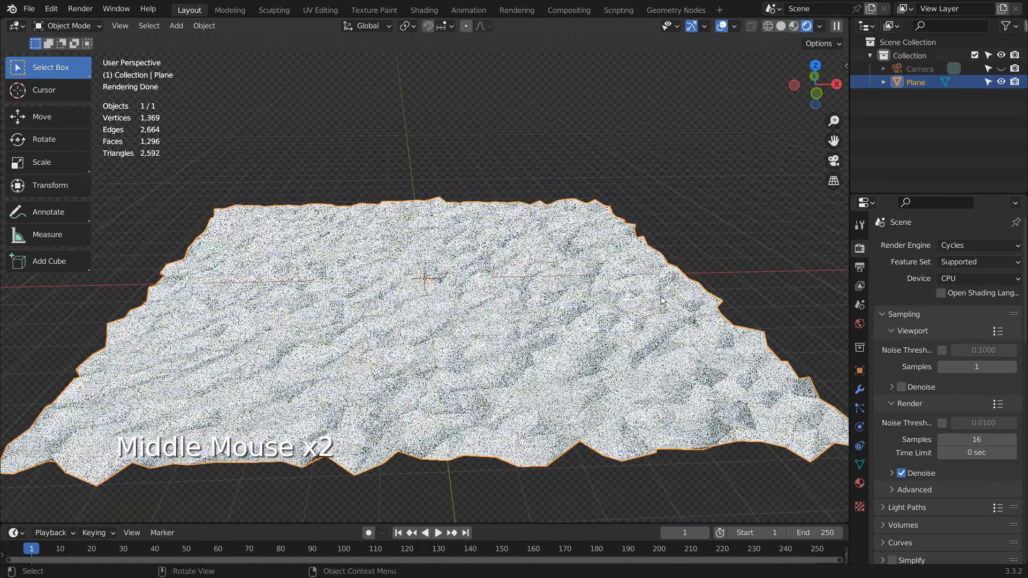
middle_click_drag(581, 317, 476, 321)
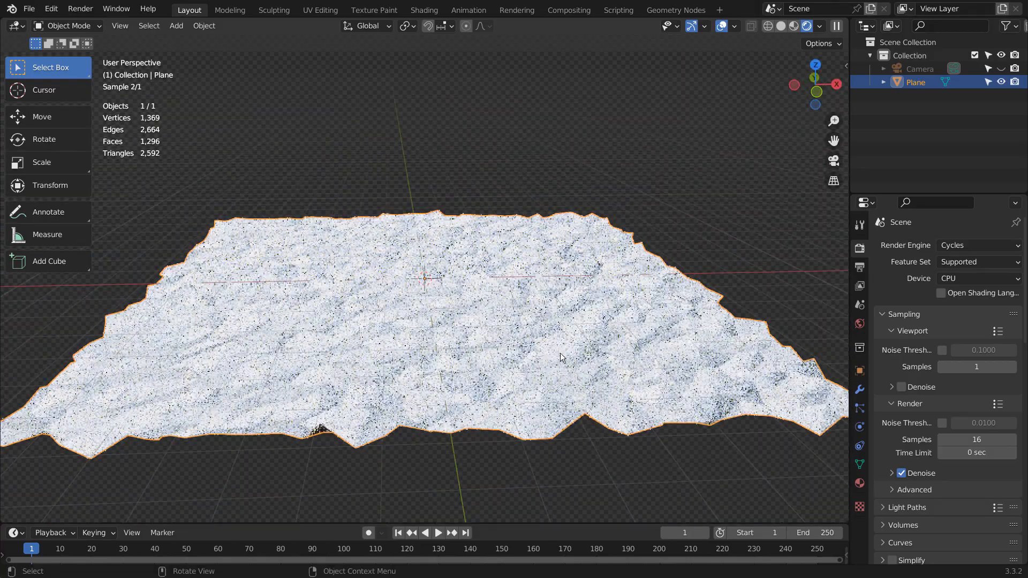
Set the world background strength to 0.
left_click(858, 324)
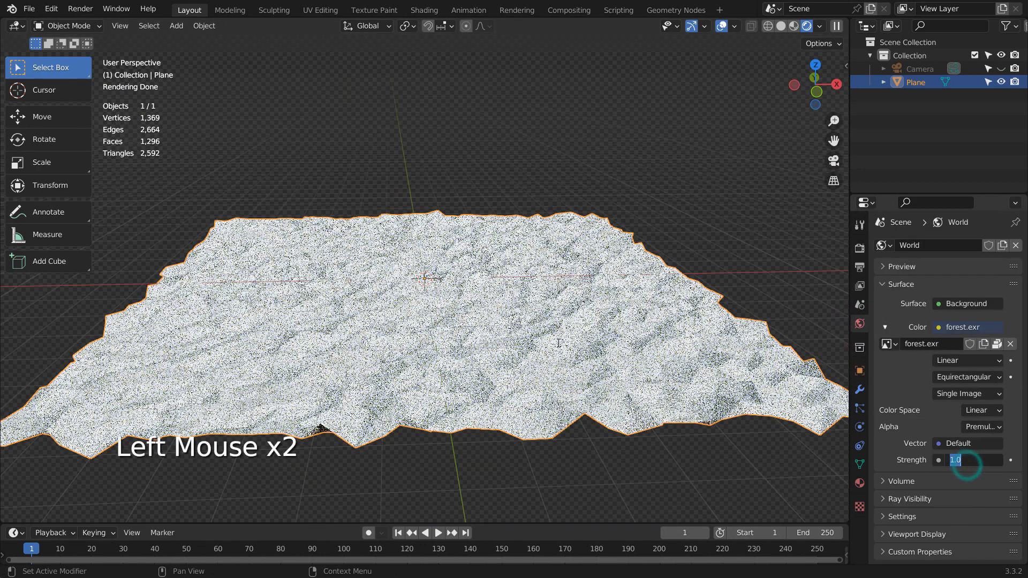
type("0")
key("Return")
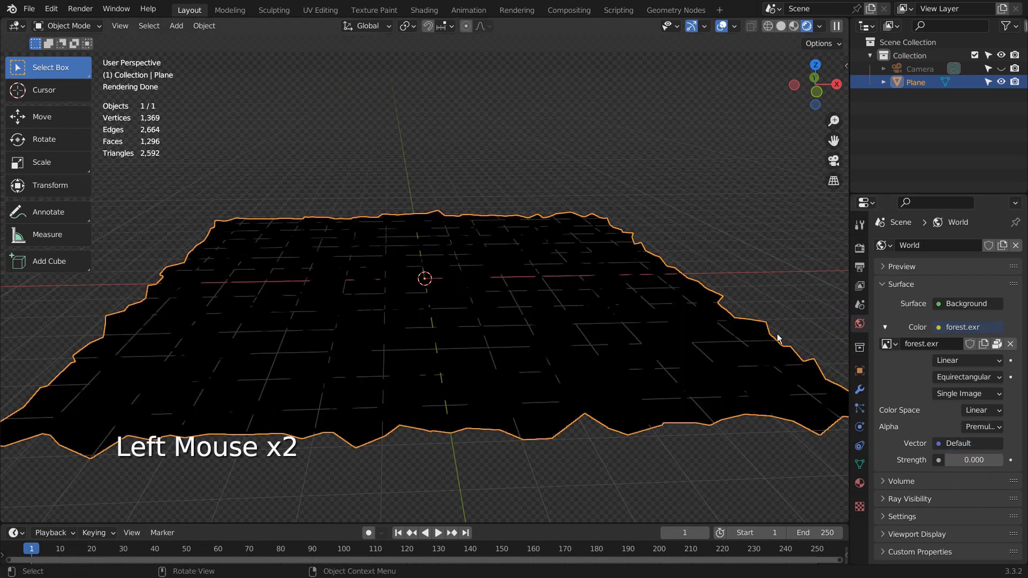
Replace the world's forest.exr image with a Sky Texture and set the background strength to 1.
left_click(945, 330)
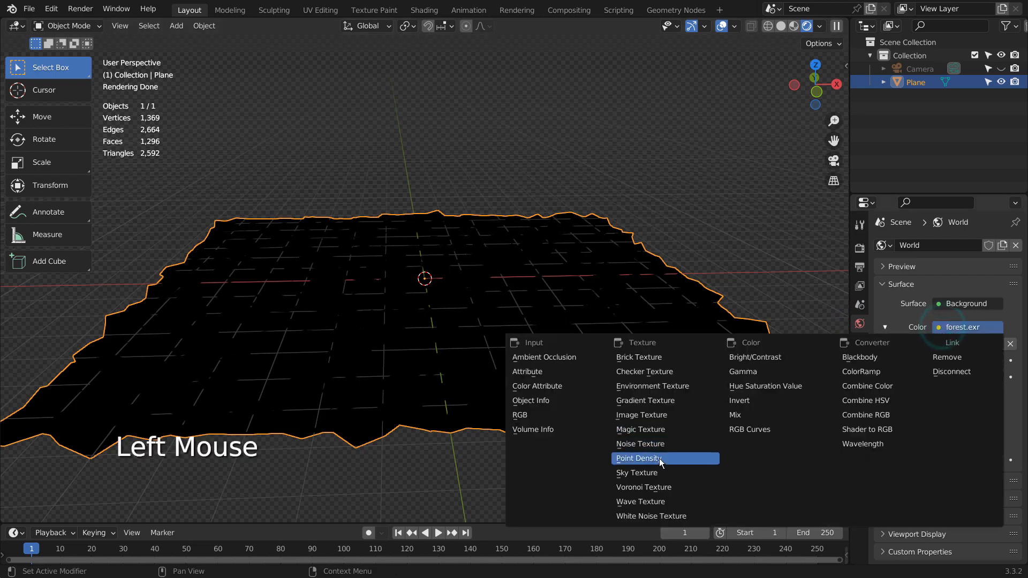
left_click(653, 470)
left_click(939, 497)
left_click(941, 499)
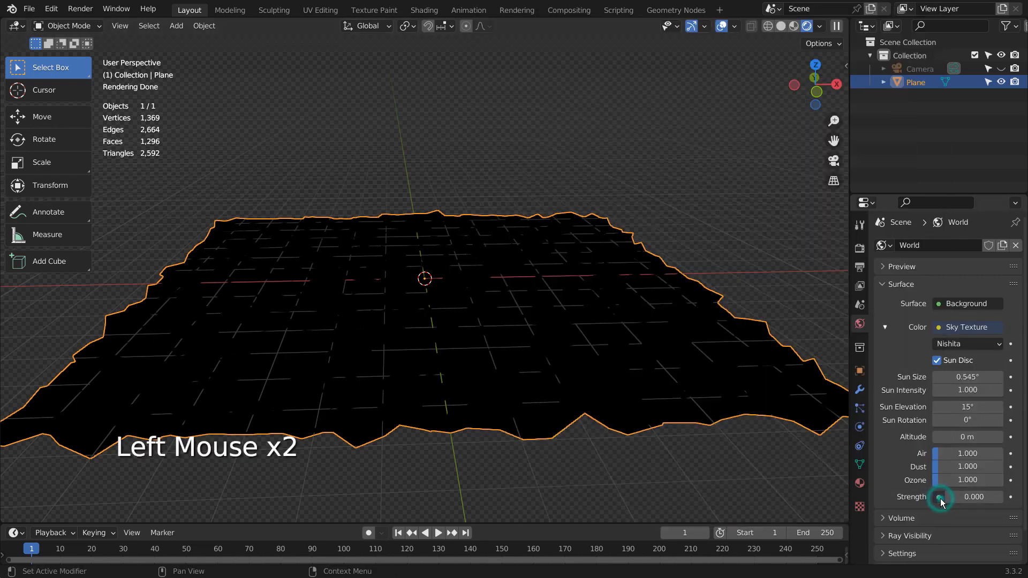
key("Return")
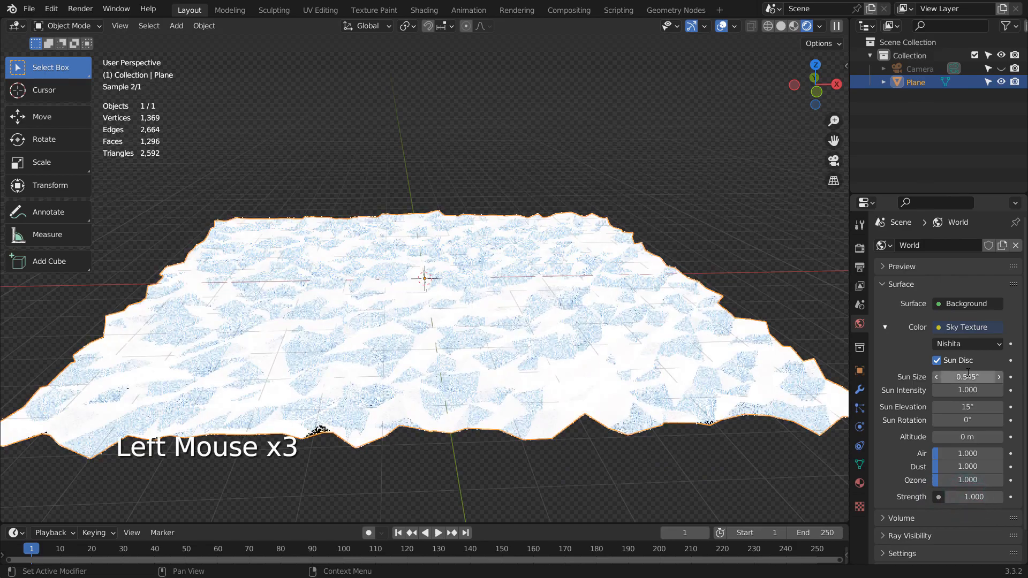
Set the sky's sun intensity to 0.1 and the world background strength to 0.1.
middle_click_drag(558, 344, 635, 365)
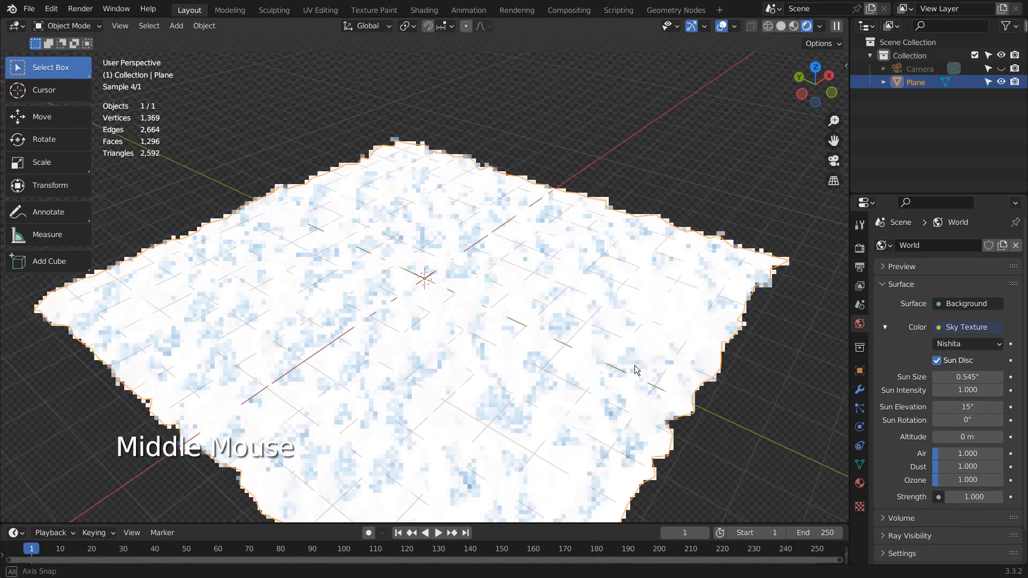
left_click(976, 395)
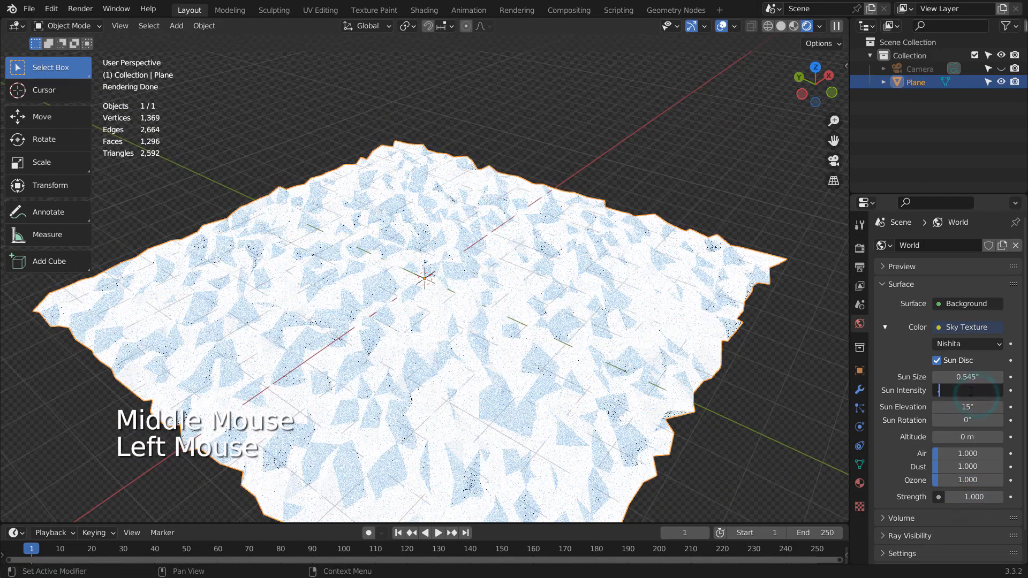
type("0.1")
key("Return")
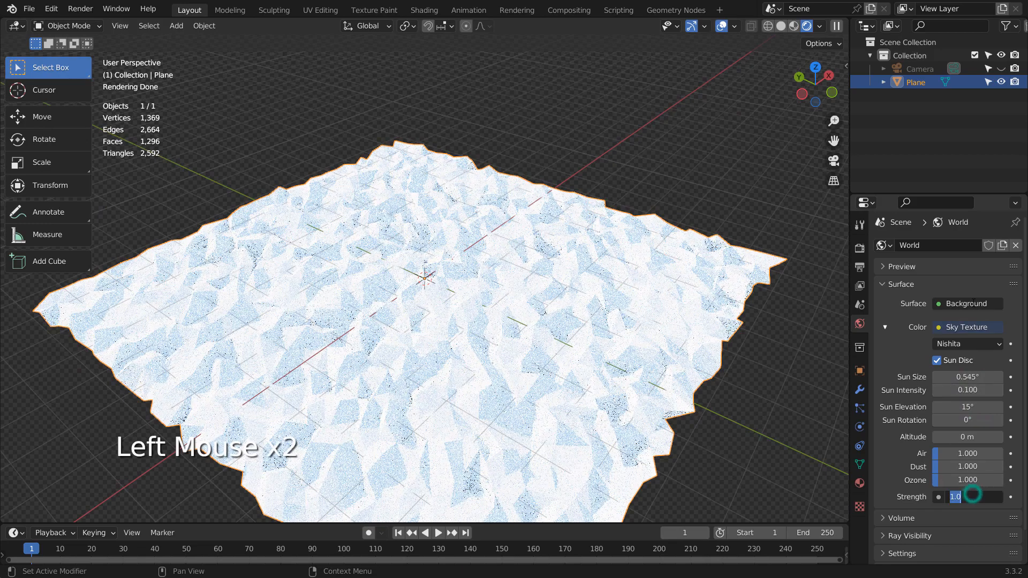
type("0.1")
key("Return")
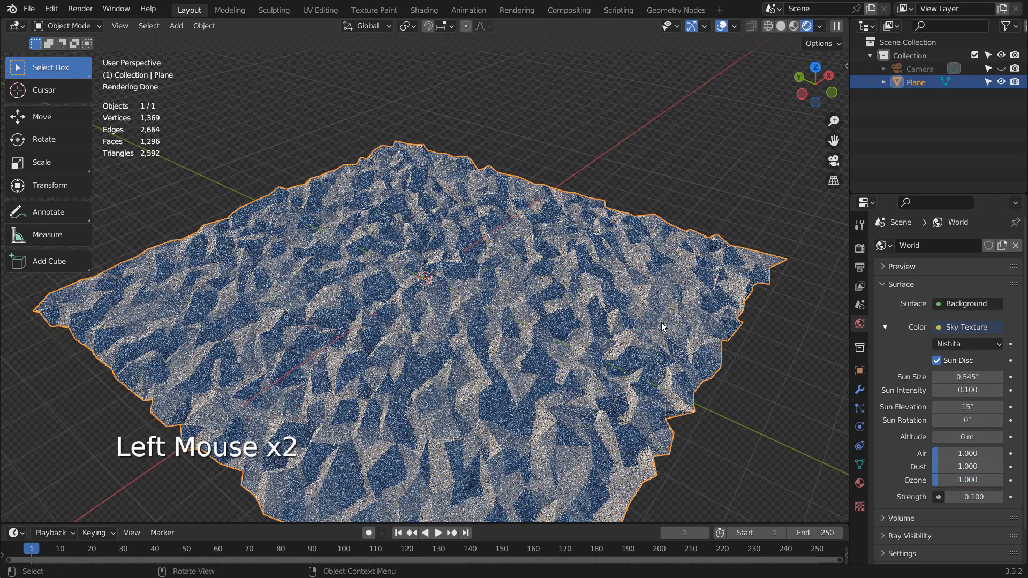
Turn off the sky lighting by setting the world strength to 0, and deselect the rough plane.
middle_click_drag(610, 328, 723, 364)
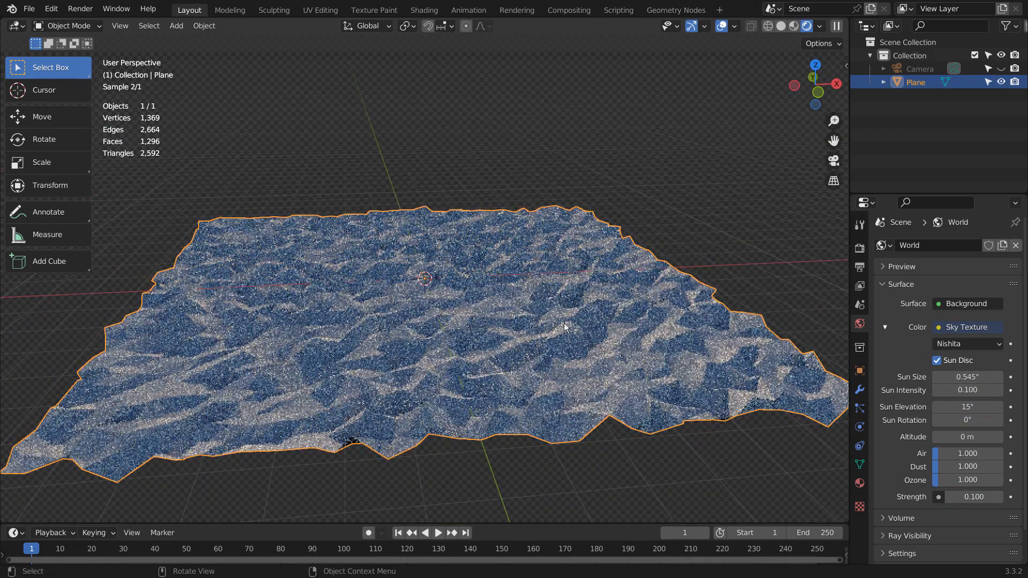
left_click(973, 497)
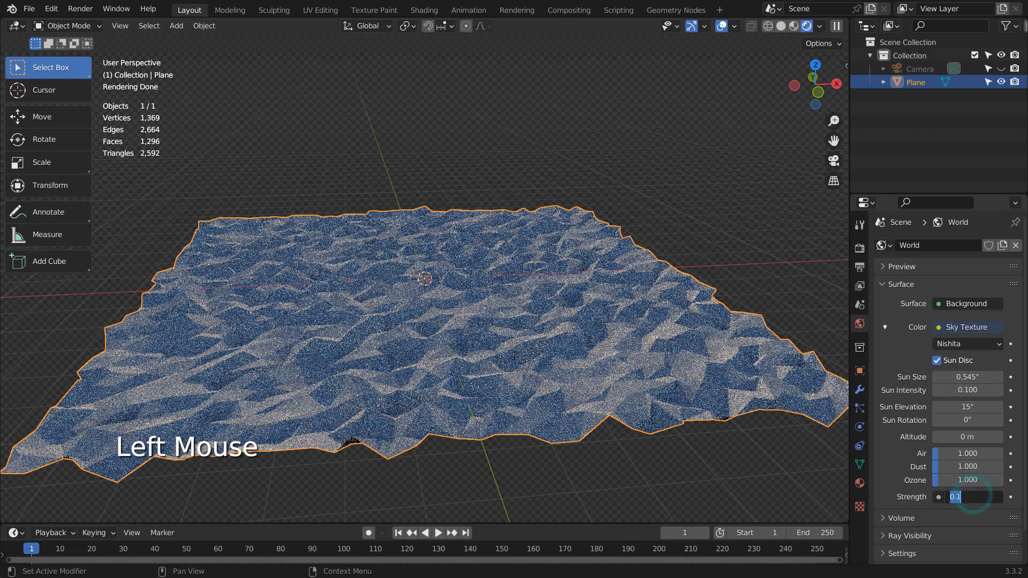
type("0")
key("Return")
left_click(708, 153)
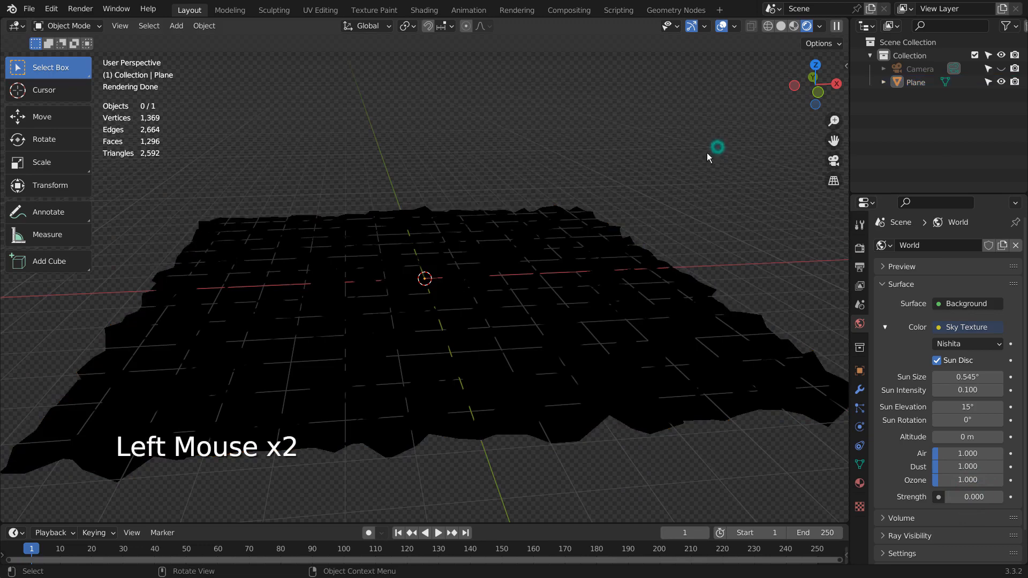
Add a second plane at the origin and scale it up about 7.6 times.
key("shift+a")
mouse_move(449, 228)
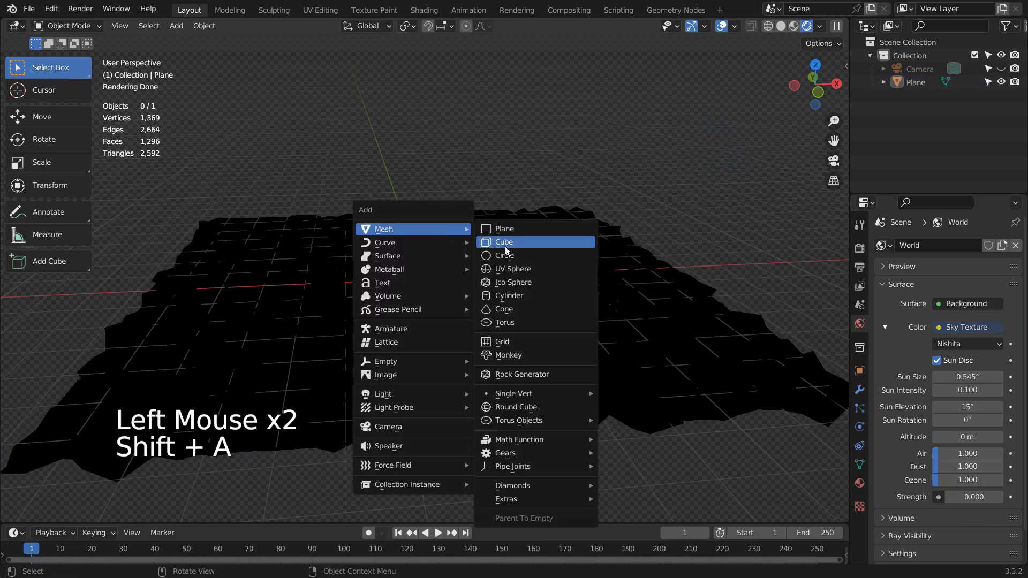
left_click(512, 230)
key("s")
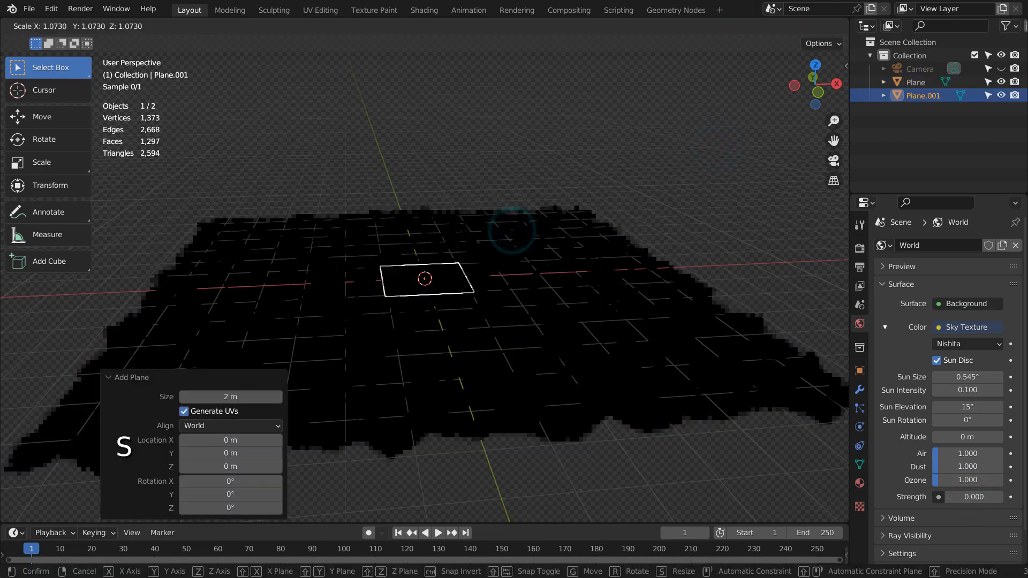
left_click(22, 198)
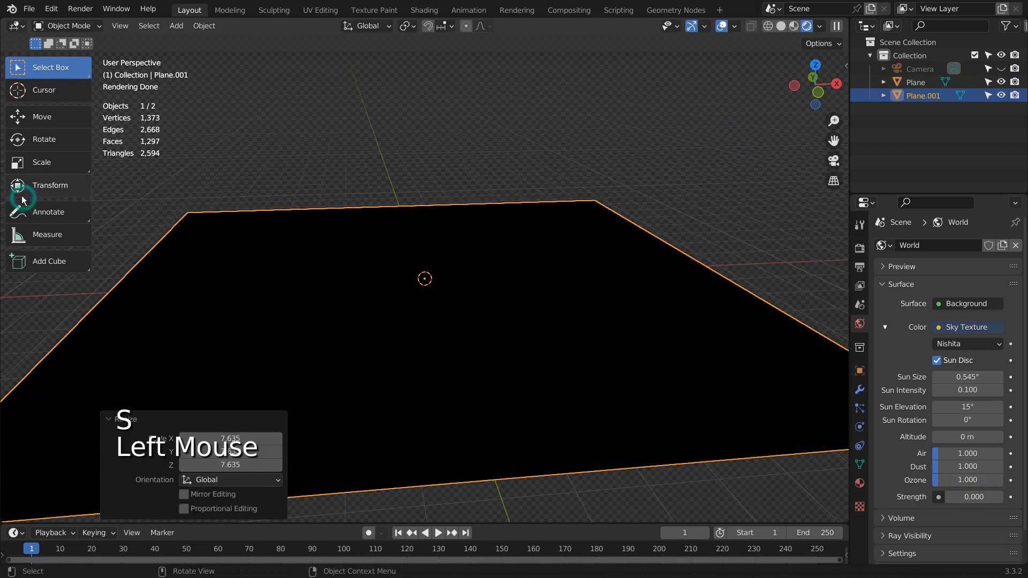
Rotate the second plane to exactly vertical in the front orthographic view.
key("KP_1")
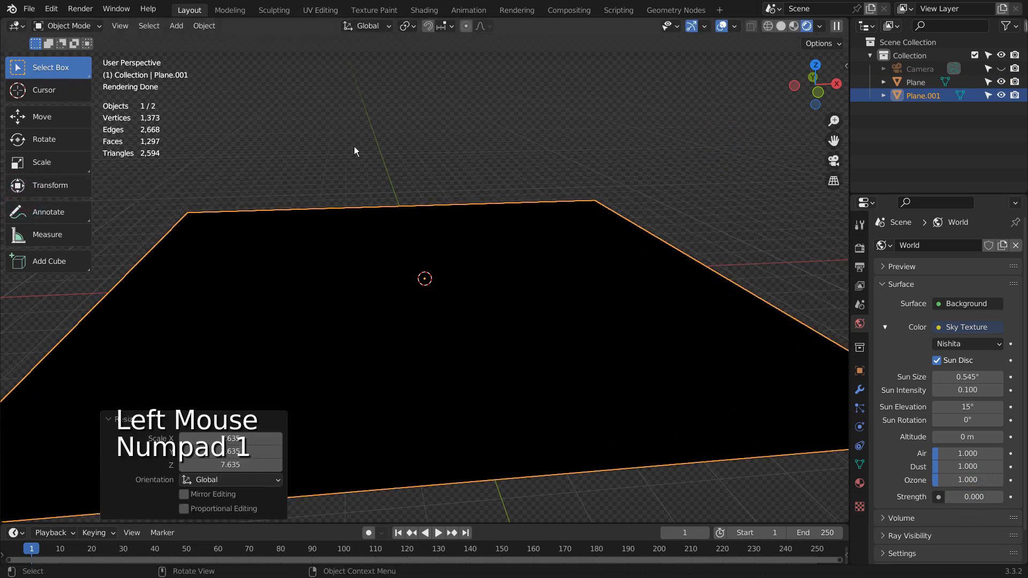
left_click(368, 161)
key("KP_1")
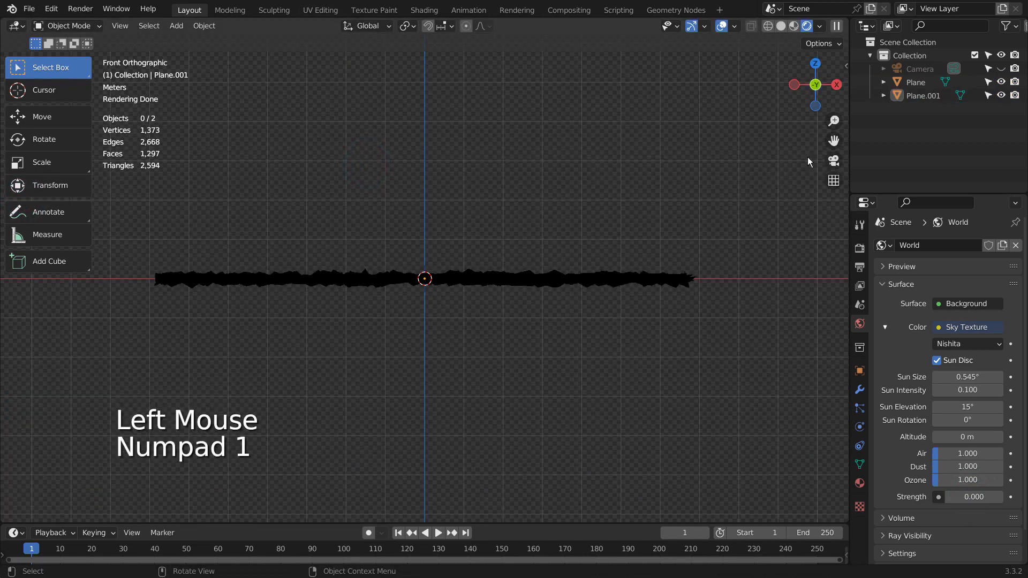
left_click(944, 99)
key("r")
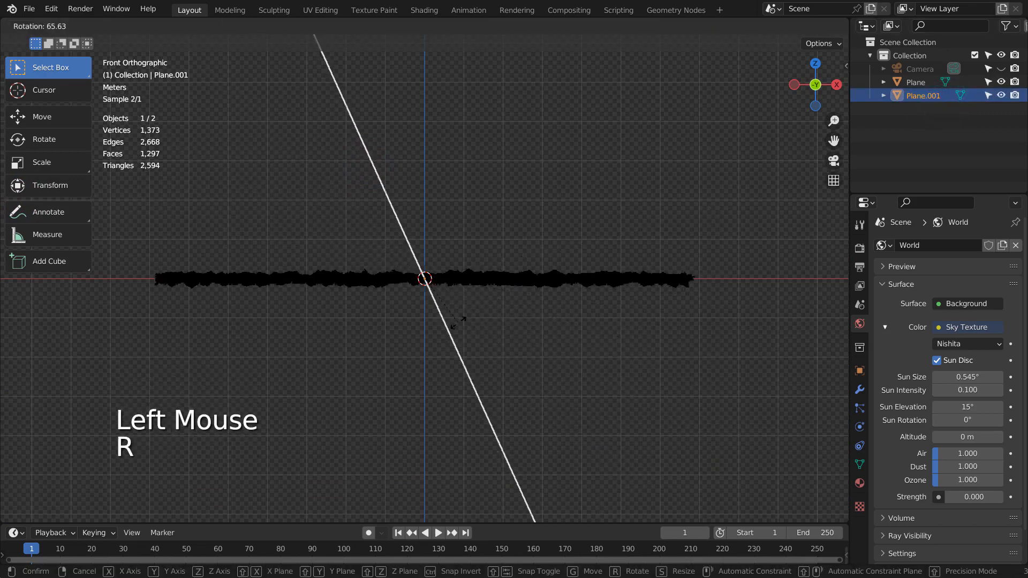
left_click(432, 313, "ctrl")
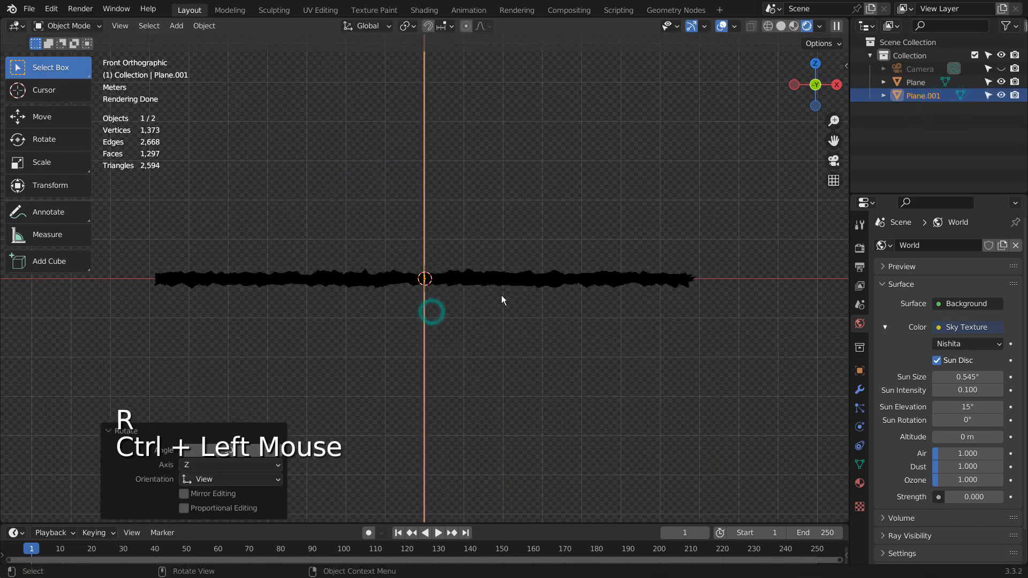
Move the upright plane 7.525 m along X, past the edge of the rough surface.
key("g")
left_click(796, 250)
scroll(797, 251, "down", 1)
middle_click_drag(797, 250, 609, 324)
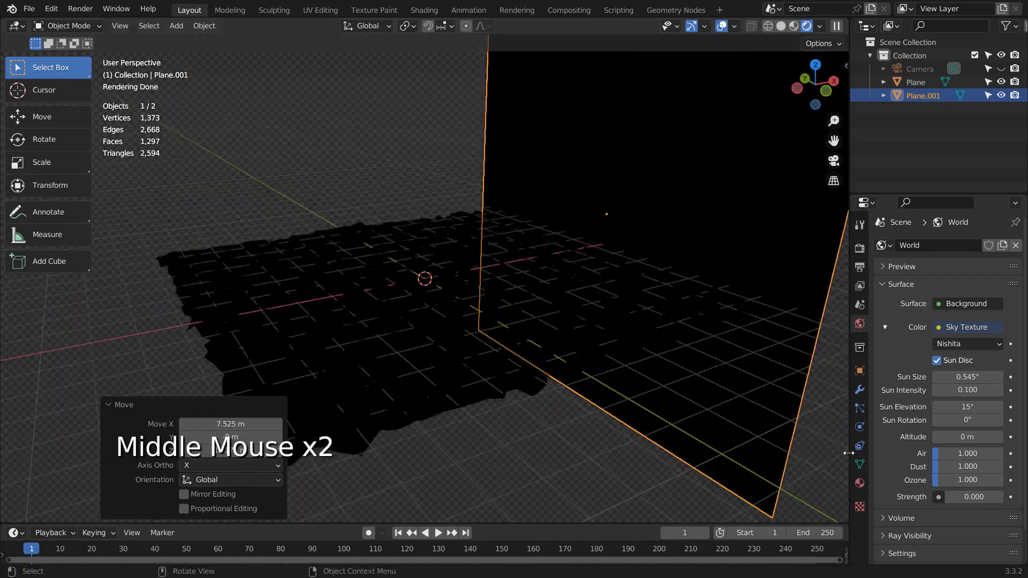
Give the upright plane a new material and change its surface shader to Emission.
left_click(860, 482)
left_click(984, 303)
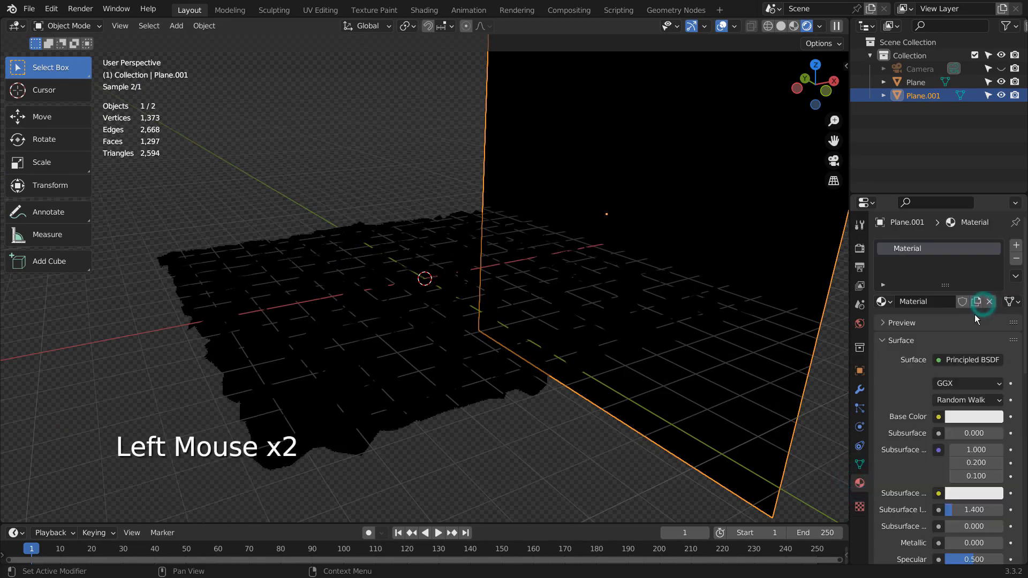
left_click(932, 361)
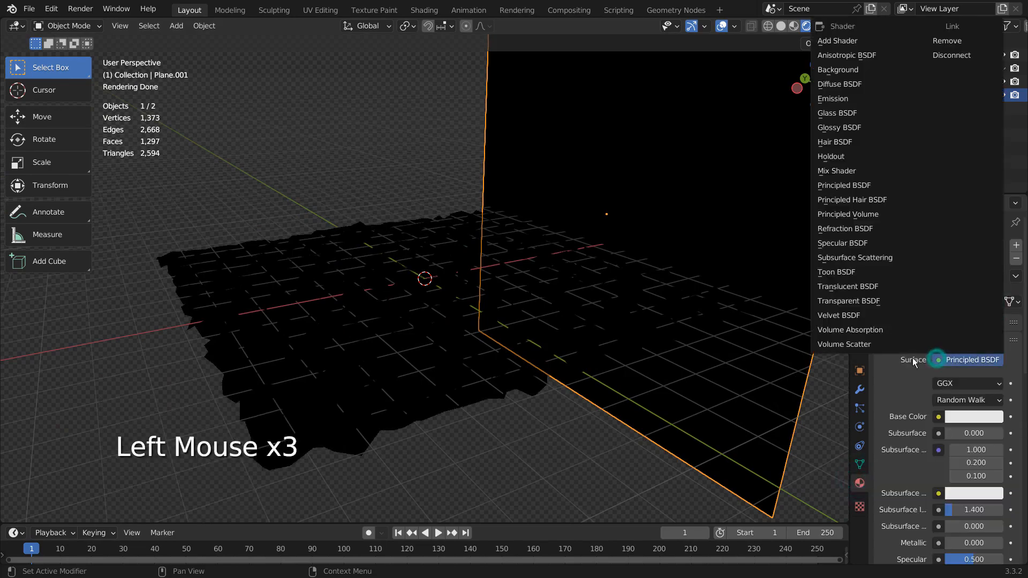
left_click(853, 99)
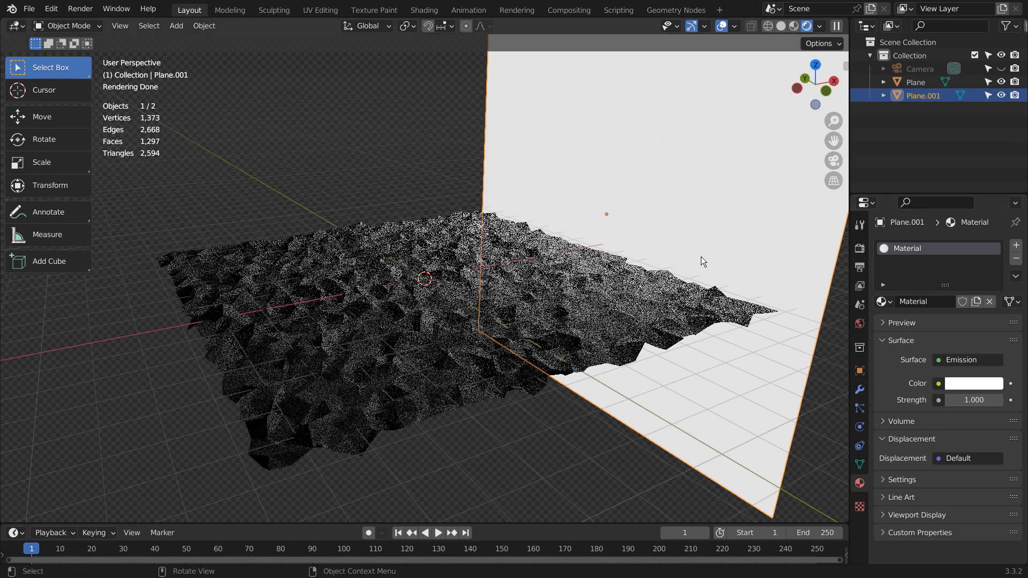
In the front orthographic view, move the emissive plane about 5 m along X and 5.3 m up, and tilt it -31.7°.
key("KP_3")
key("KP_1")
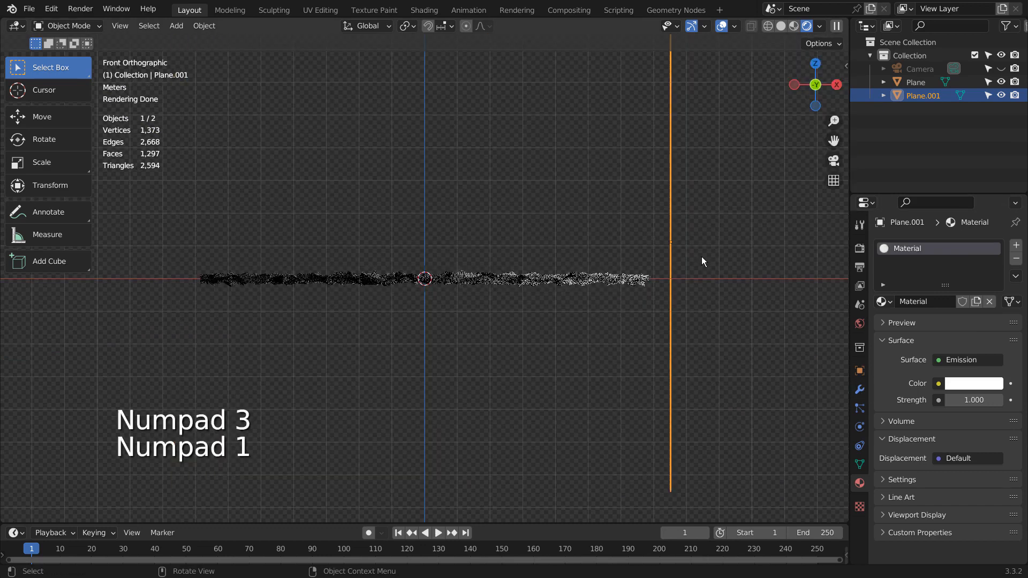
scroll(701, 256, "down", 2)
key("g")
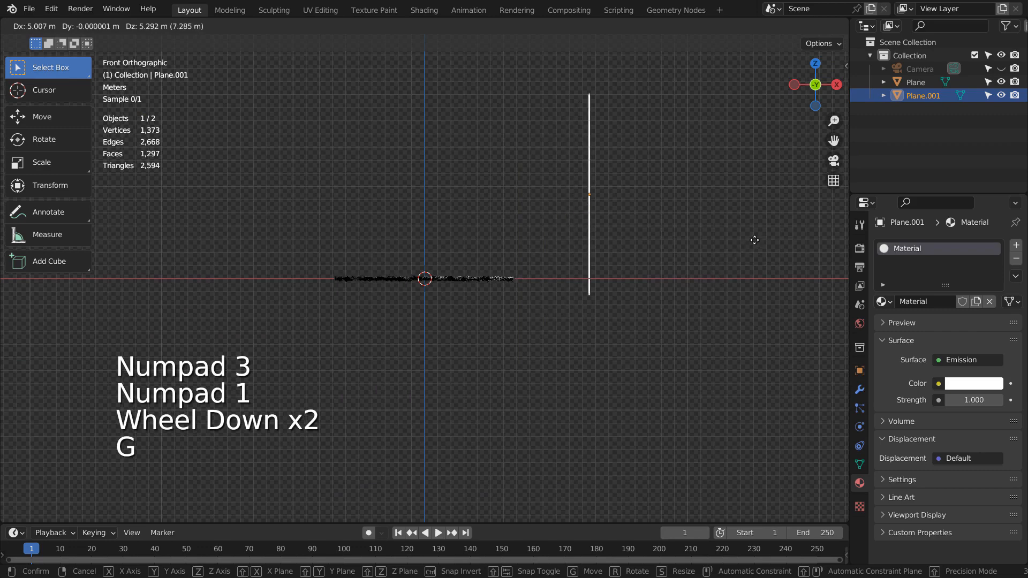
left_click(756, 239)
key("r")
left_click(719, 157)
Shift the emissive plane slightly closer to the rough surface and tilt it further so it faces down toward the surface.
key("g")
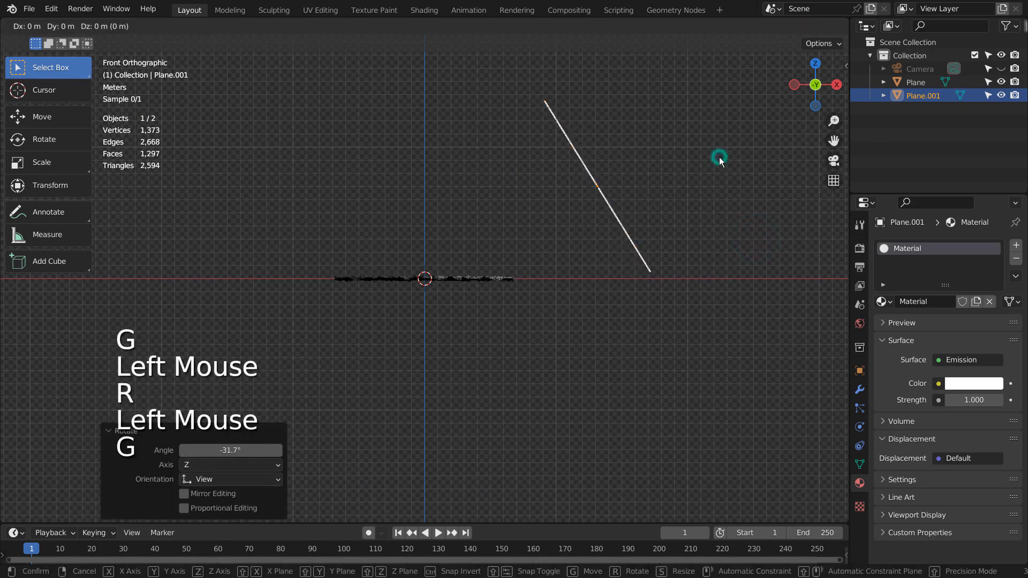
left_click(693, 144)
key("r")
left_click(694, 169)
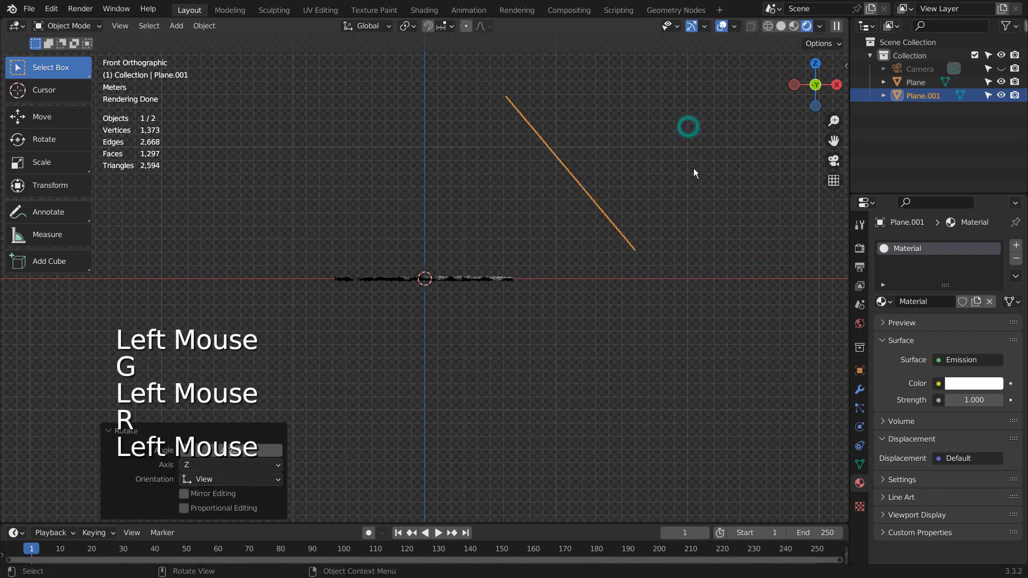
Set the plane's emission strength to 3 and check the lit surface through the camera and from closer angles.
double_click(965, 399)
type("3")
key("Return")
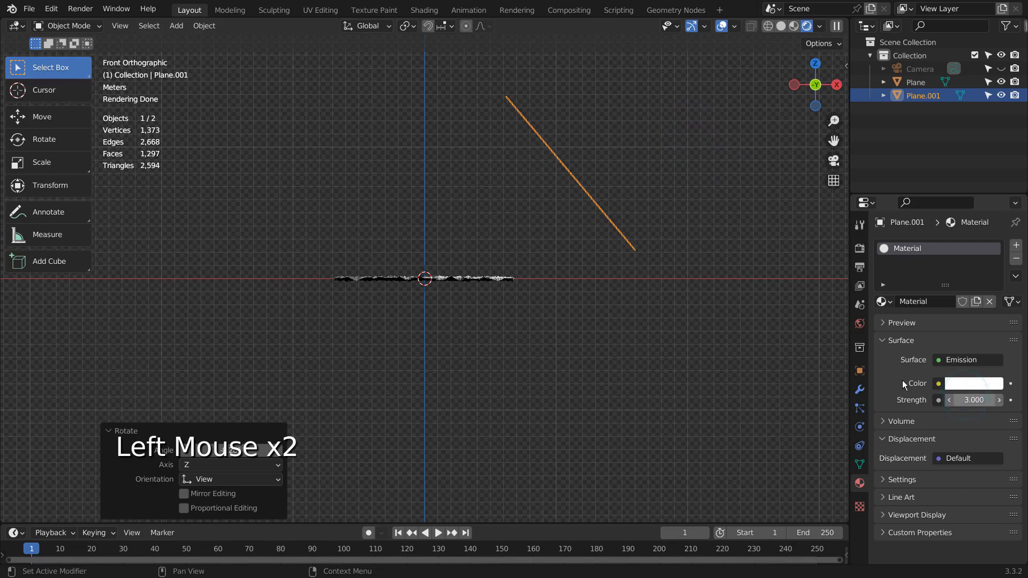
key("KP_0")
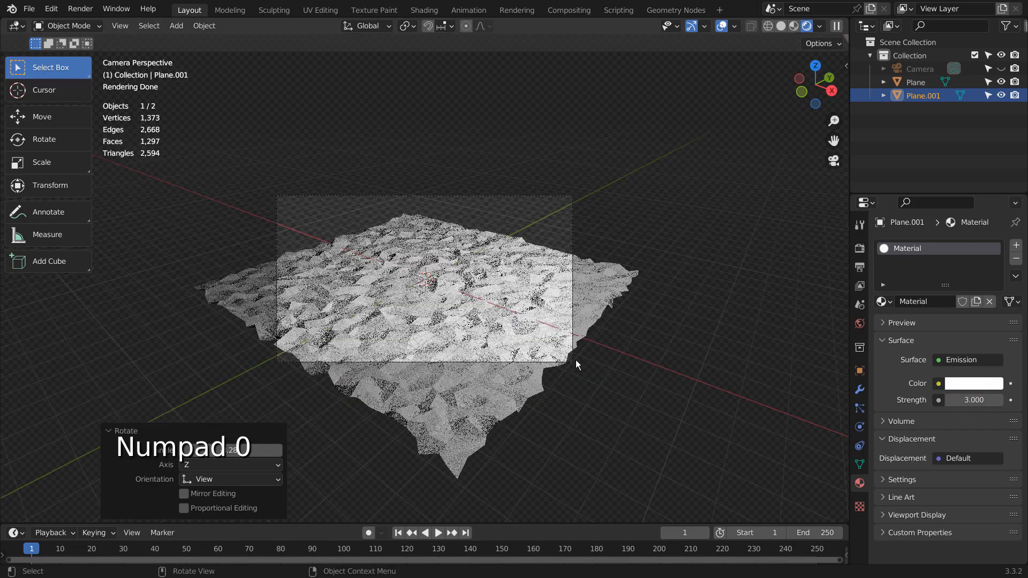
middle_click_drag(576, 360, 550, 324)
scroll(525, 311, "up", 2)
scroll(503, 306, "down", 4)
Add a UV sphere at the origin and scale it up by 5.589 and again by 4.170 to enclose the scene.
key("shift+a")
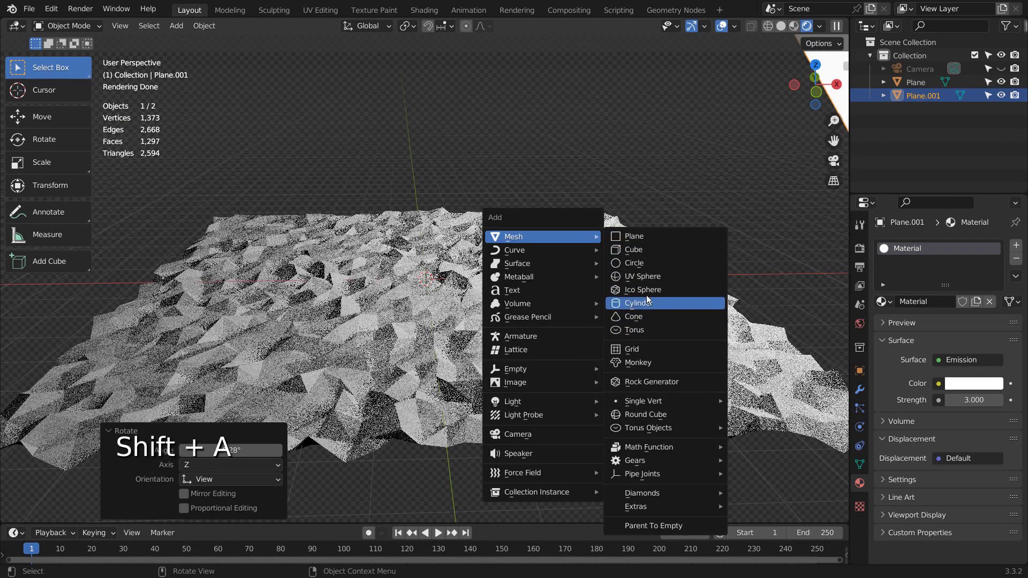
left_click(647, 278)
scroll(616, 343, "down", 5)
key("s")
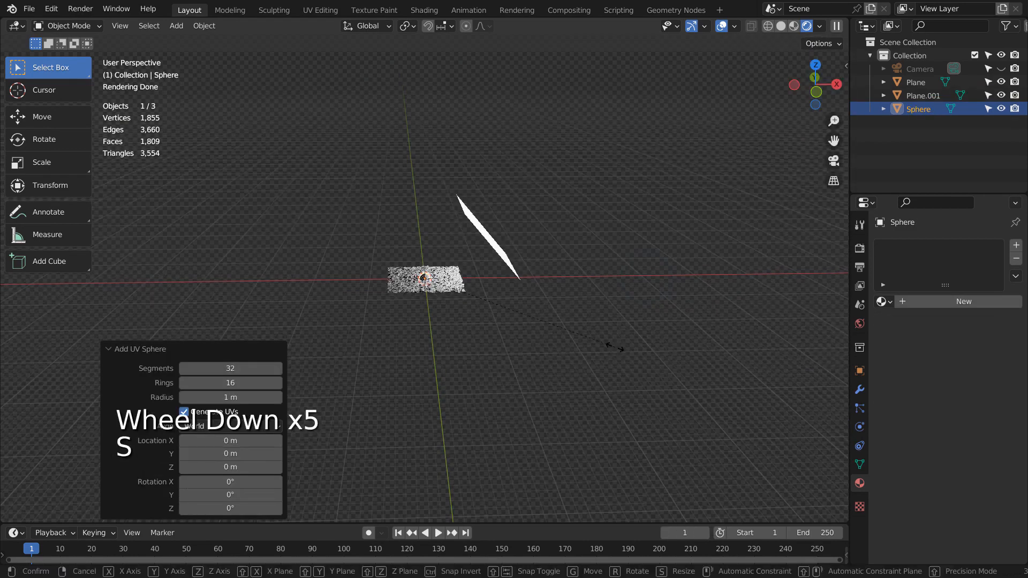
left_click(688, 152)
key("s")
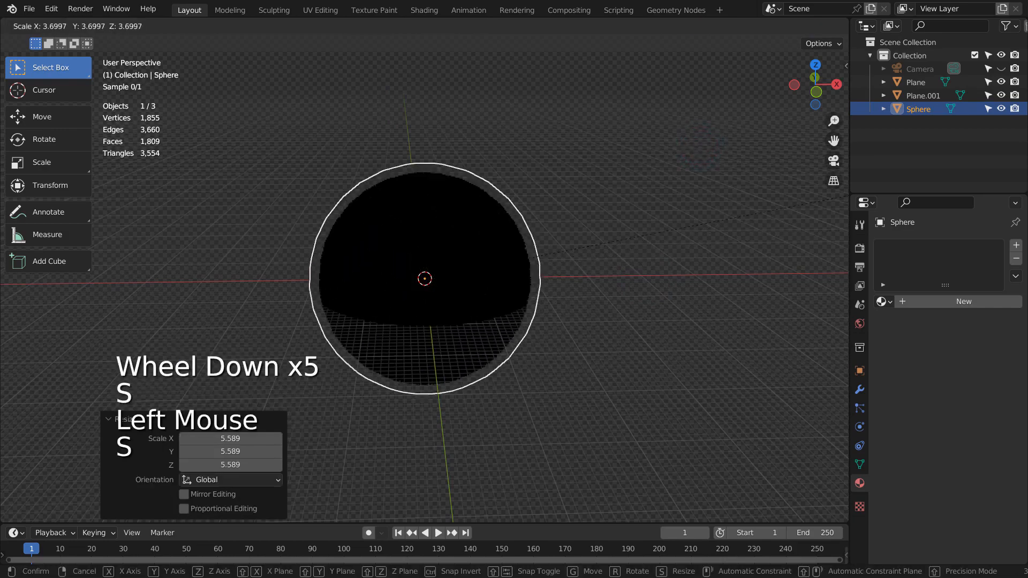
left_click(103, 166)
Apply level 3 subdivision to the sphere and shade it smooth.
key("ctrl+3")
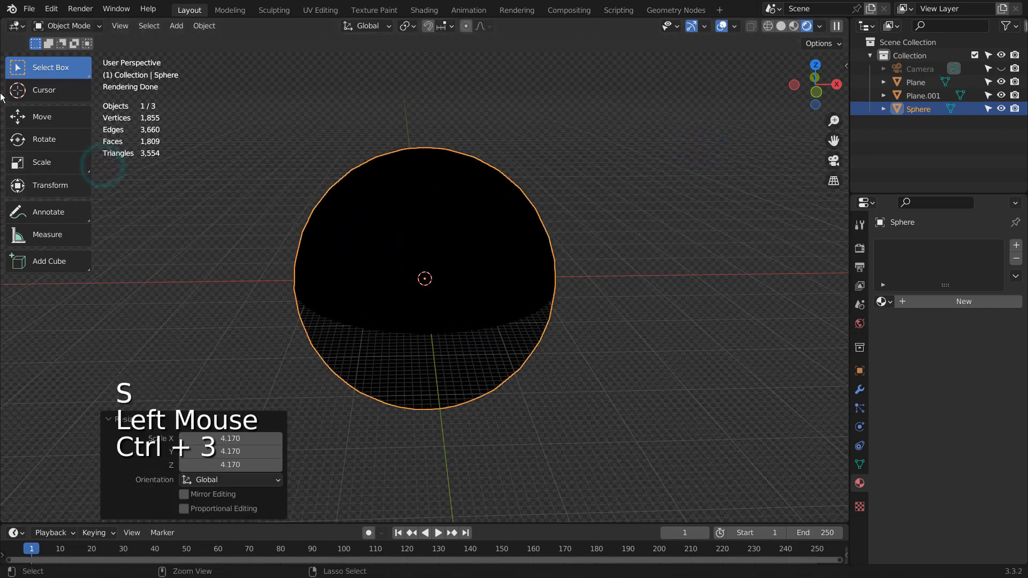
key("ctrl+3")
right_click(405, 169)
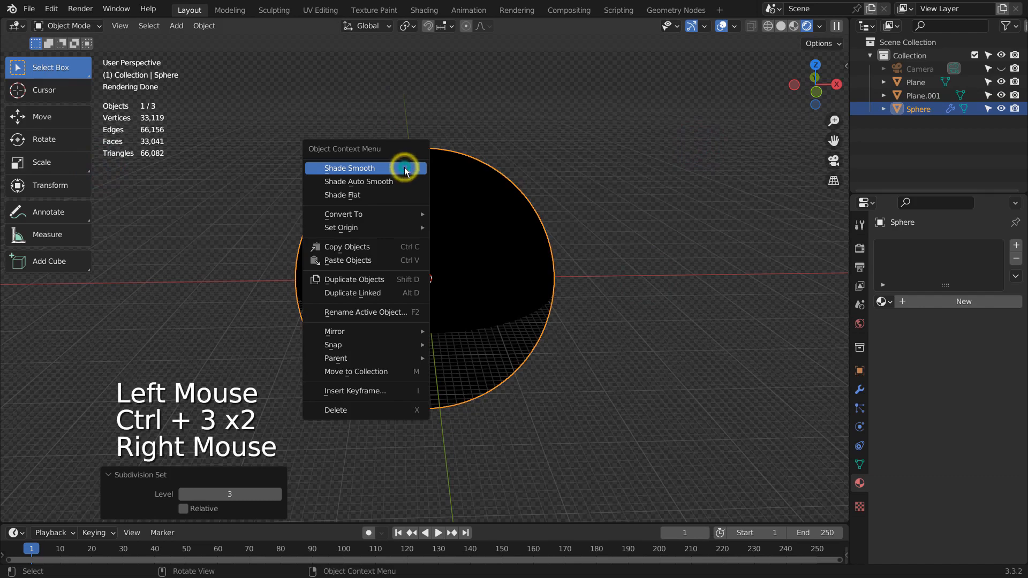
left_click(406, 170)
Switch the viewport to Material Preview and scale the enclosing sphere up by another 2.010 times.
scroll(416, 297, "up", 9)
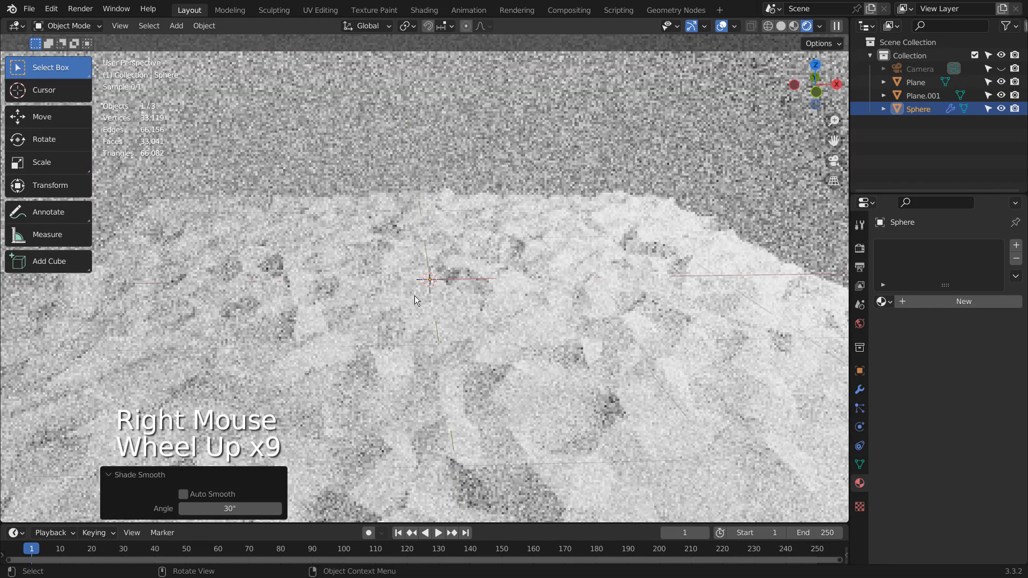
middle_click_drag(398, 278, 438, 252)
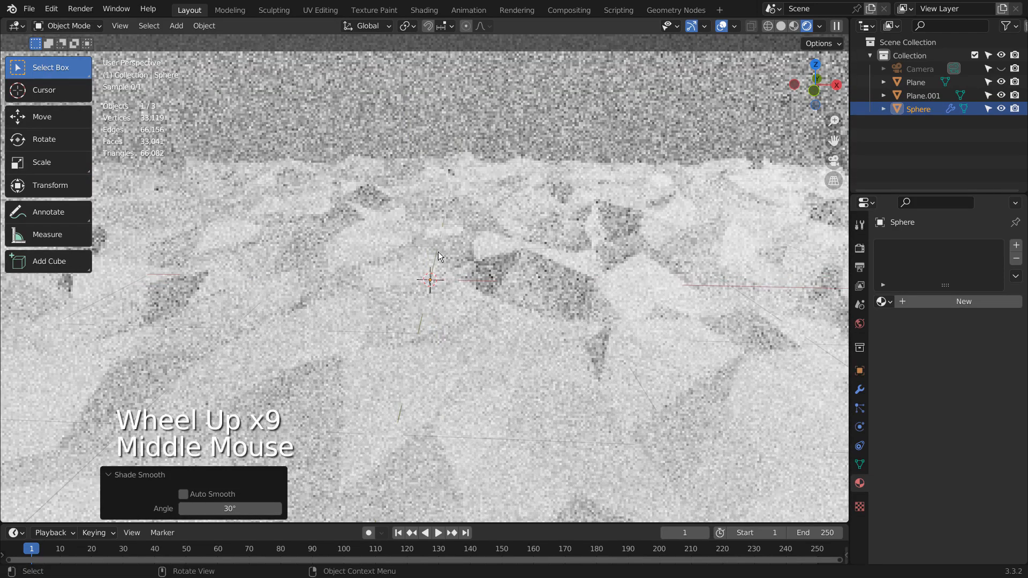
scroll(458, 269, "down", 4)
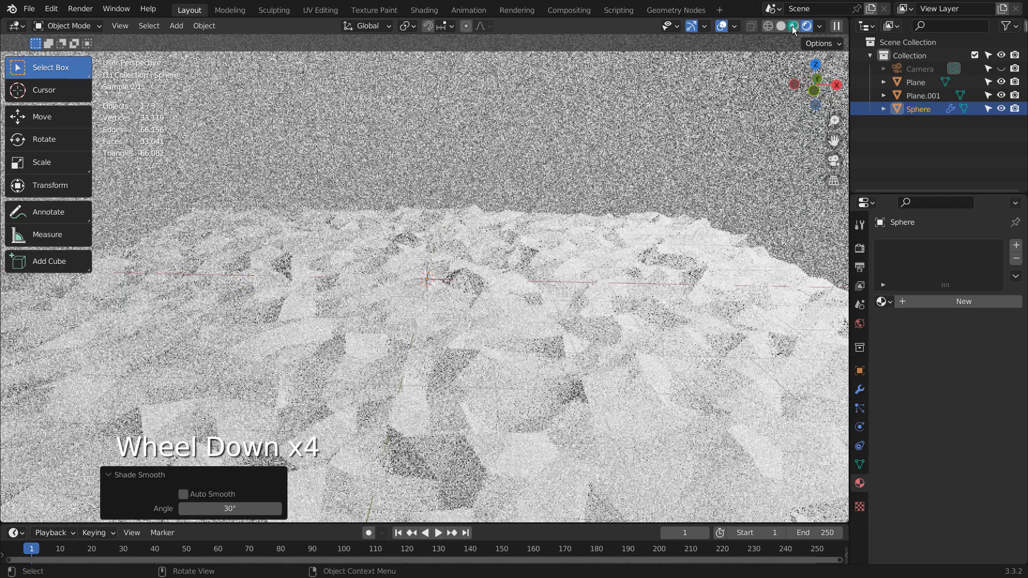
left_click(793, 26)
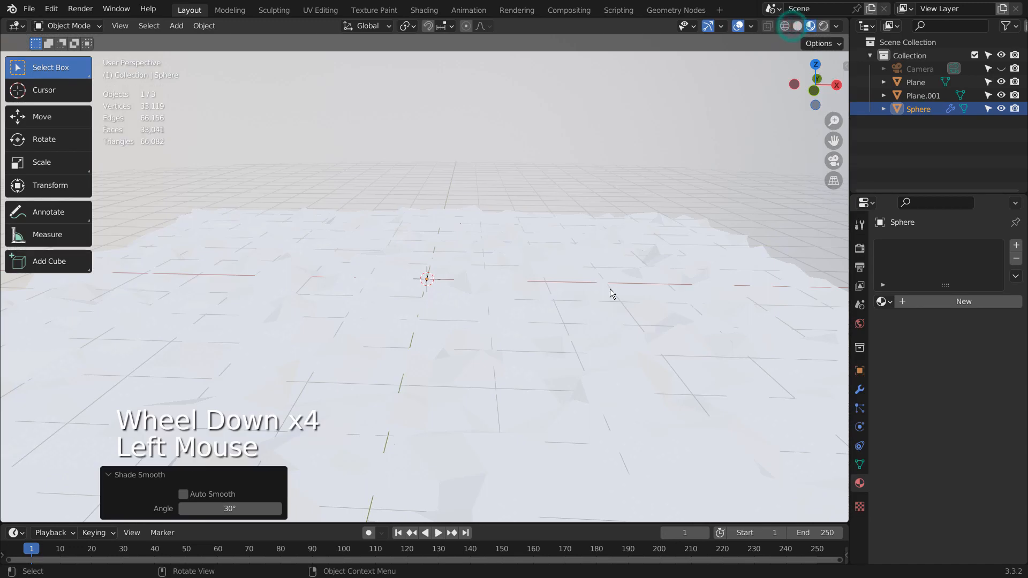
middle_click_drag(609, 290, 617, 307)
scroll(617, 306, "down", 3)
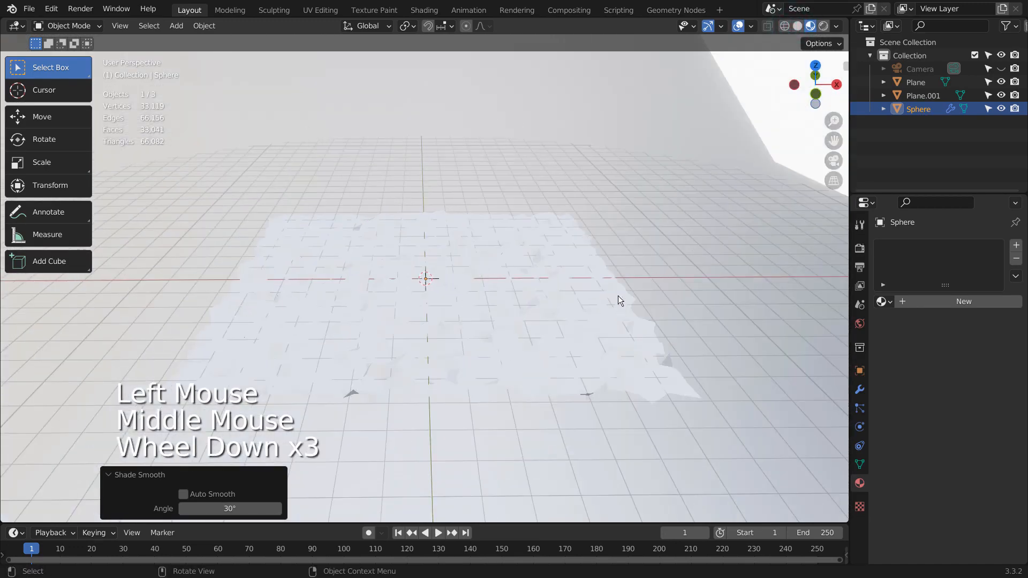
left_click(604, 169)
key("s")
left_click(813, 118)
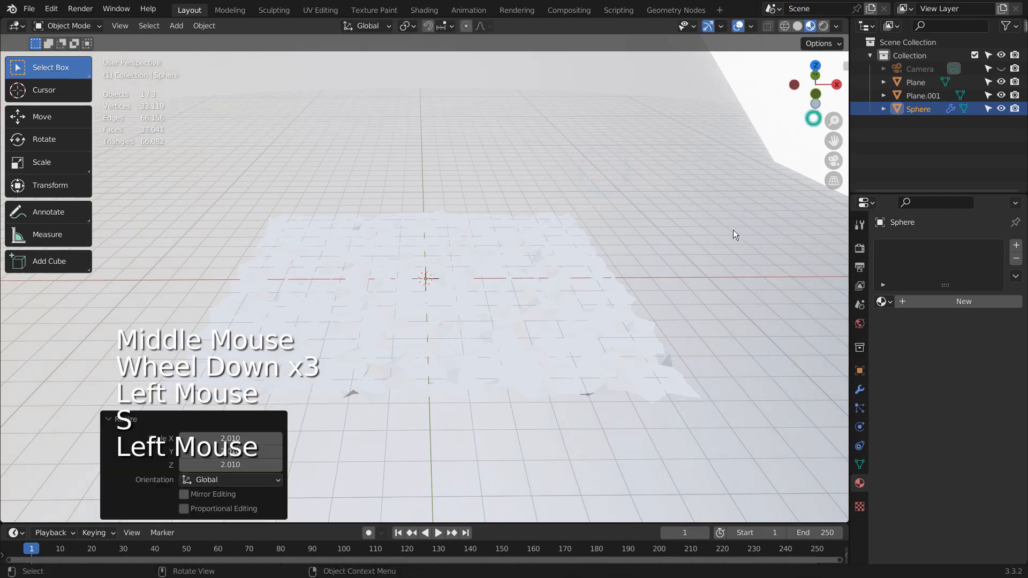
Give the enclosing sphere a new material with a pure white base color.
left_click(519, 311)
scroll(524, 309, "up", 2)
middle_click_drag(528, 309, 534, 294)
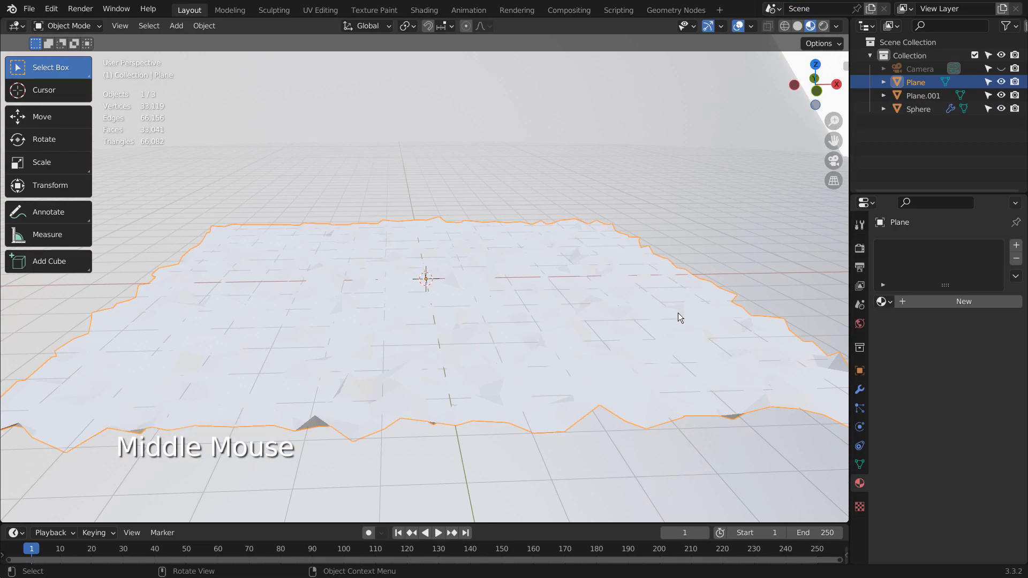
middle_click_drag(545, 326, 561, 309)
left_click(519, 185)
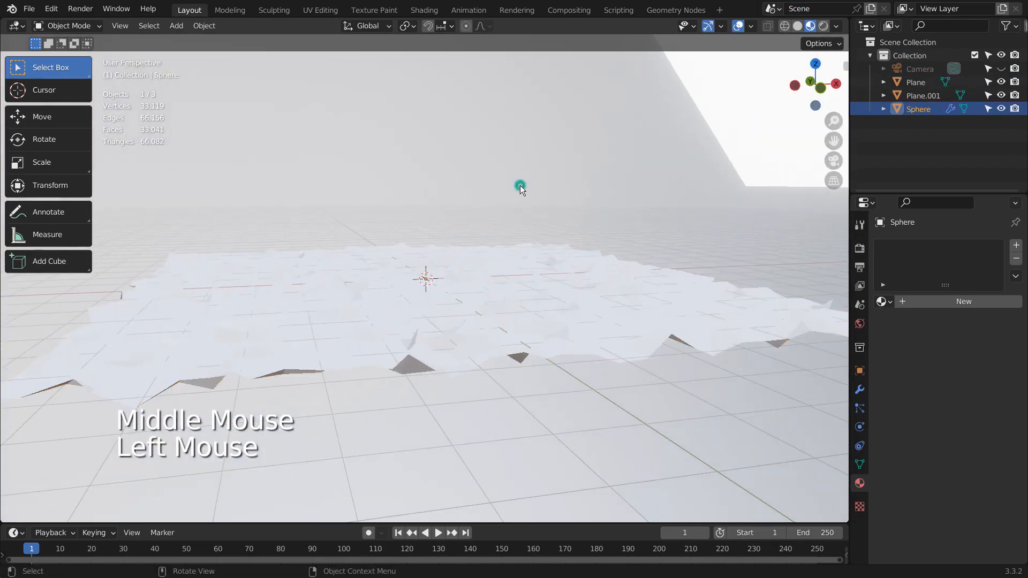
left_click(959, 300)
left_click(960, 416)
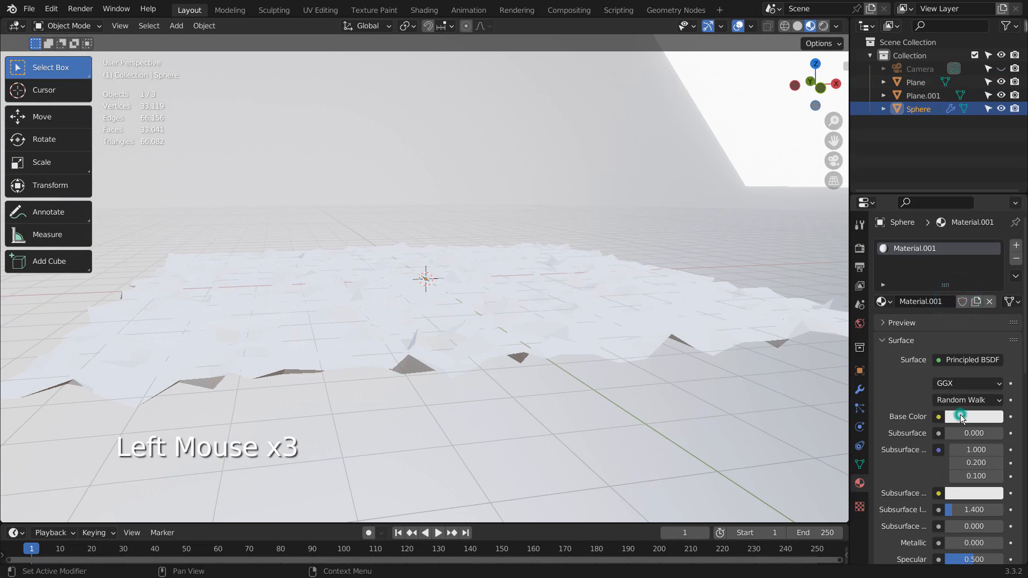
scroll(972, 291, "up", 4)
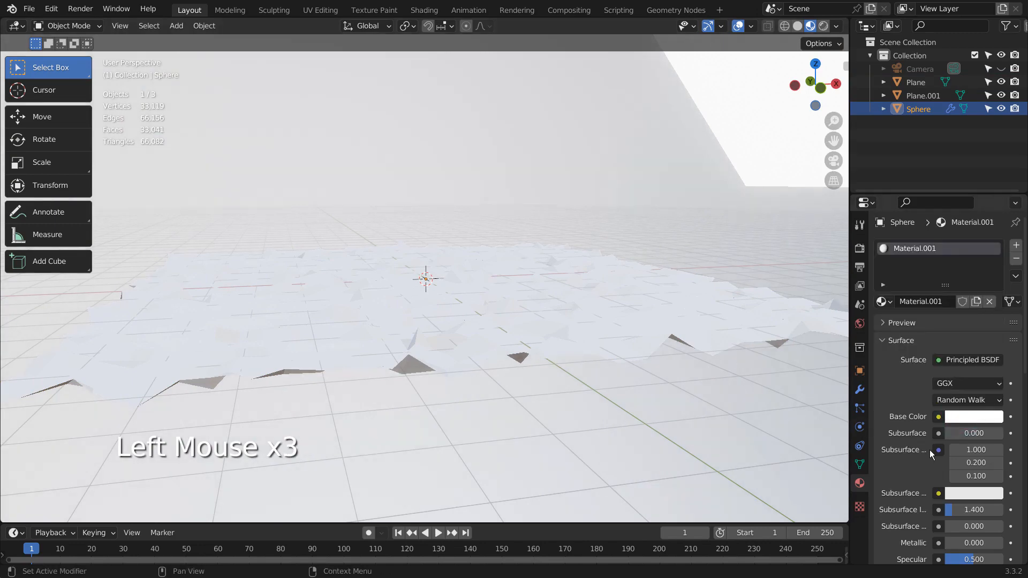
scroll(943, 490, "down", 3)
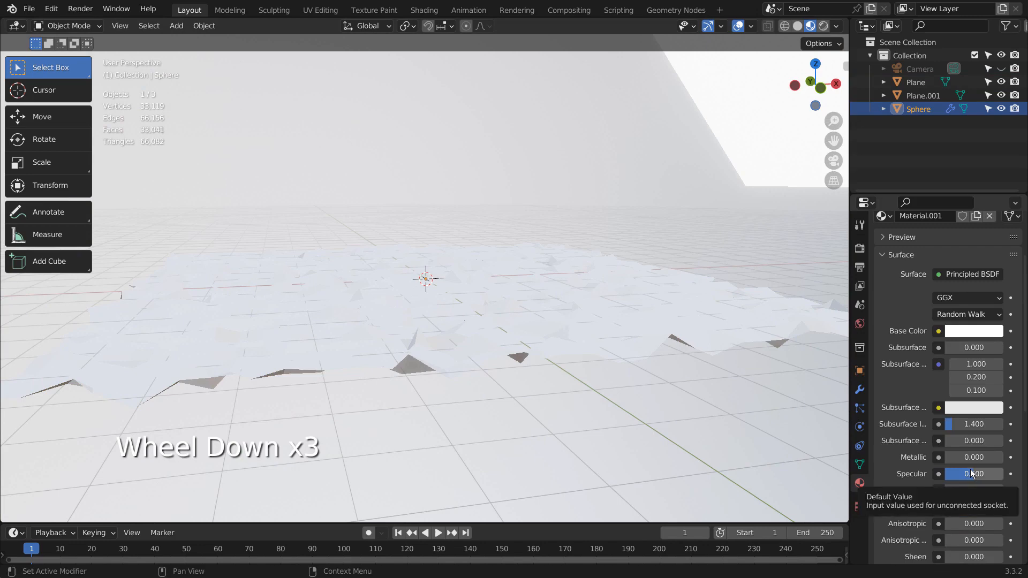
Set the sphere material's roughness to 0.073 and metallic to 0.918, and switch the viewport to rendered shading.
left_click(973, 508)
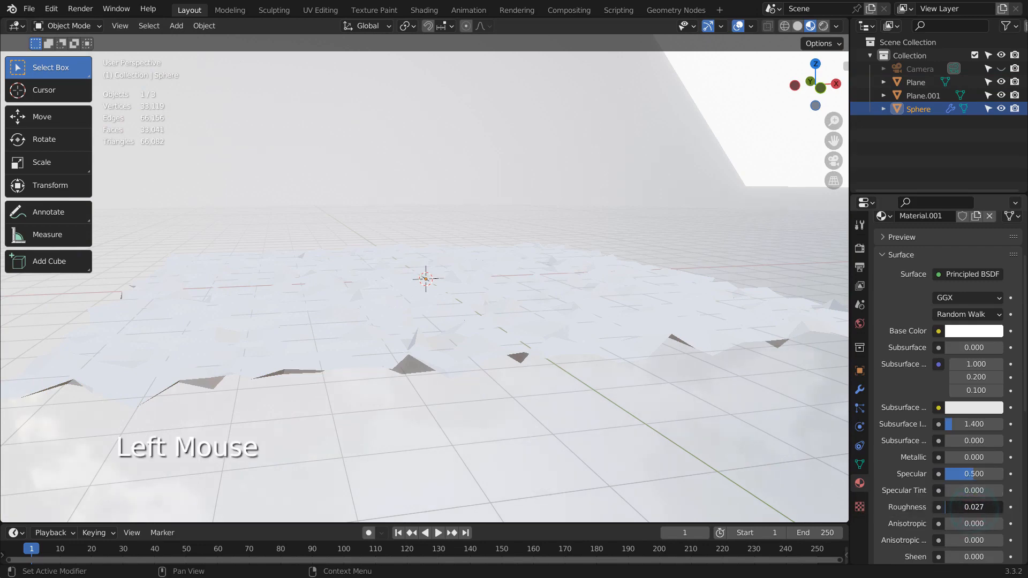
left_click_drag(958, 457, 999, 458)
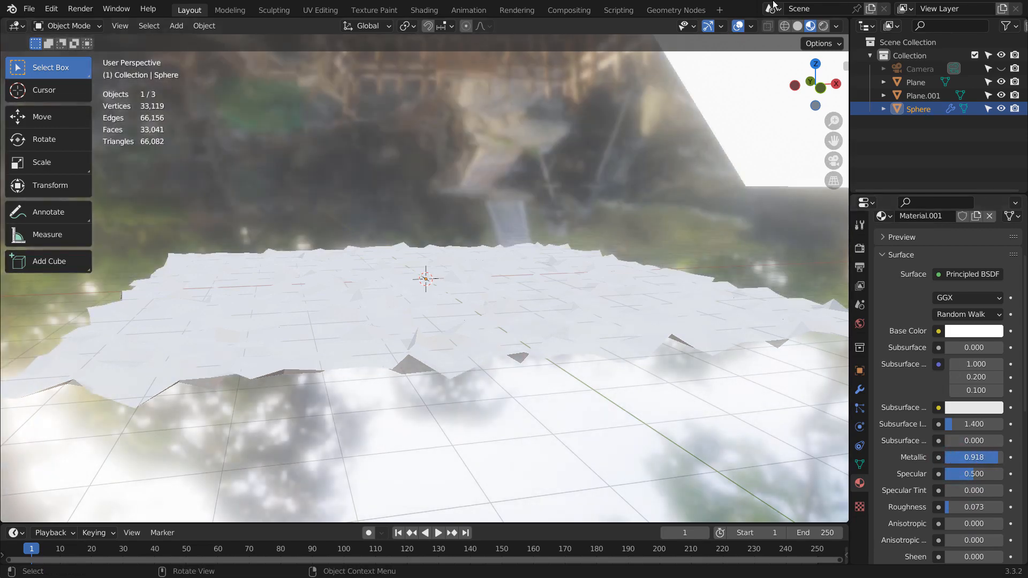
left_click(823, 26)
mouse_move(599, 333)
middle_mouse_down()
mouse_move(585, 352)
mouse_move(595, 372)
middle_mouse_up()
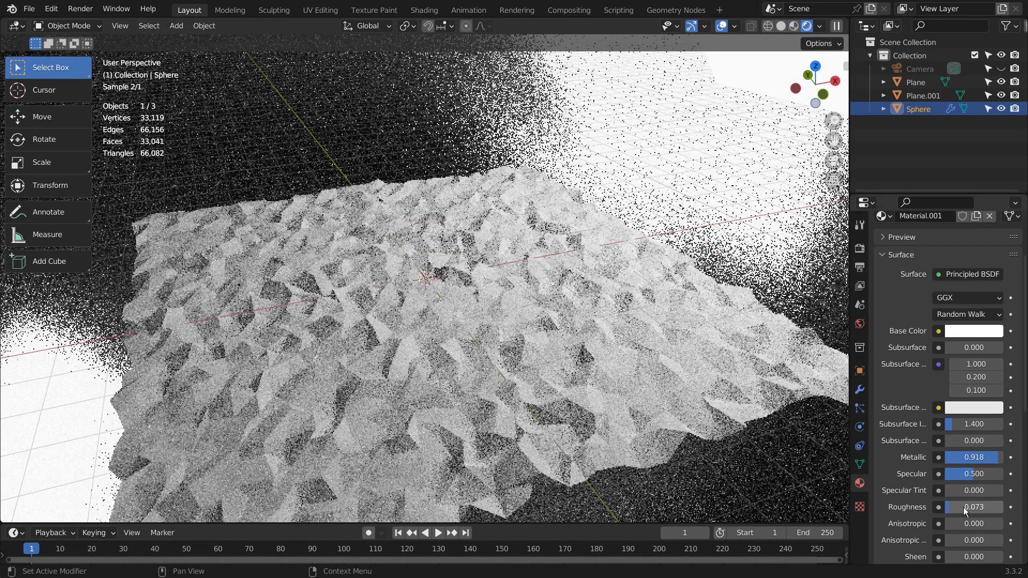
Set the sphere material's roughness to 0.045, try metallic at 1.000, and return metallic to 0.
mouse_move(962, 506)
left_mouse_down()
mouse_move(999, 507)
mouse_move(951, 506)
mouse_move(1004, 507)
mouse_move(948, 507)
left_mouse_up()
mouse_move(998, 458)
left_mouse_down()
mouse_move(948, 457)
mouse_move(1003, 457)
left_mouse_up()
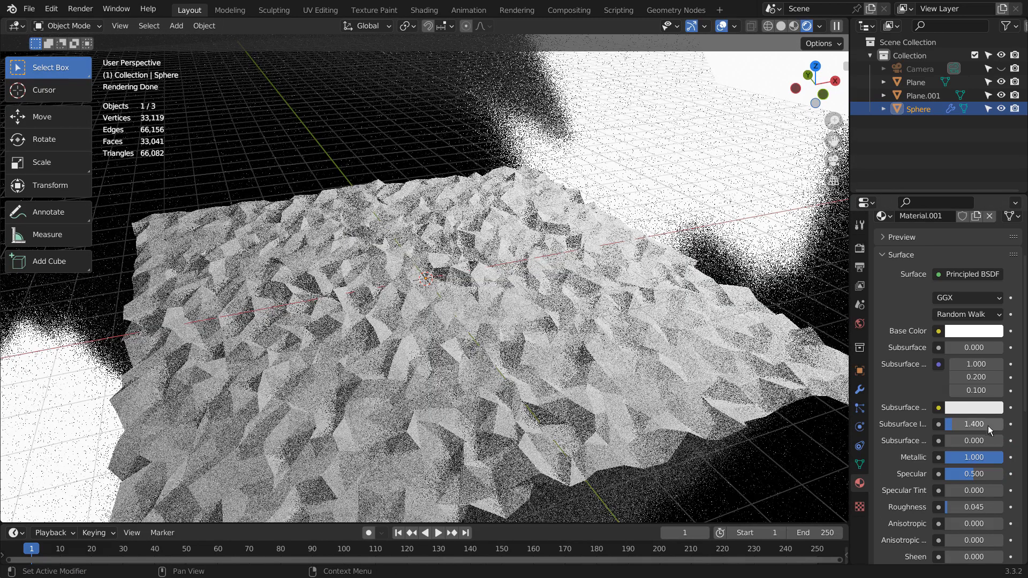
left_click_drag(995, 458, 942, 458)
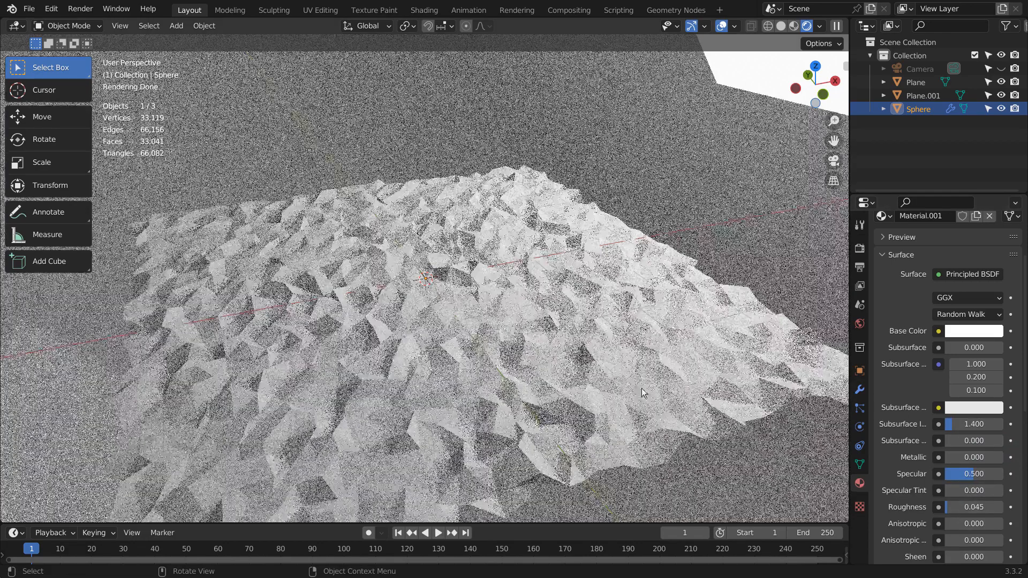
Hide the enclosing sphere while in the front orthographic view.
middle_click_drag(642, 388, 570, 365)
left_click(544, 315)
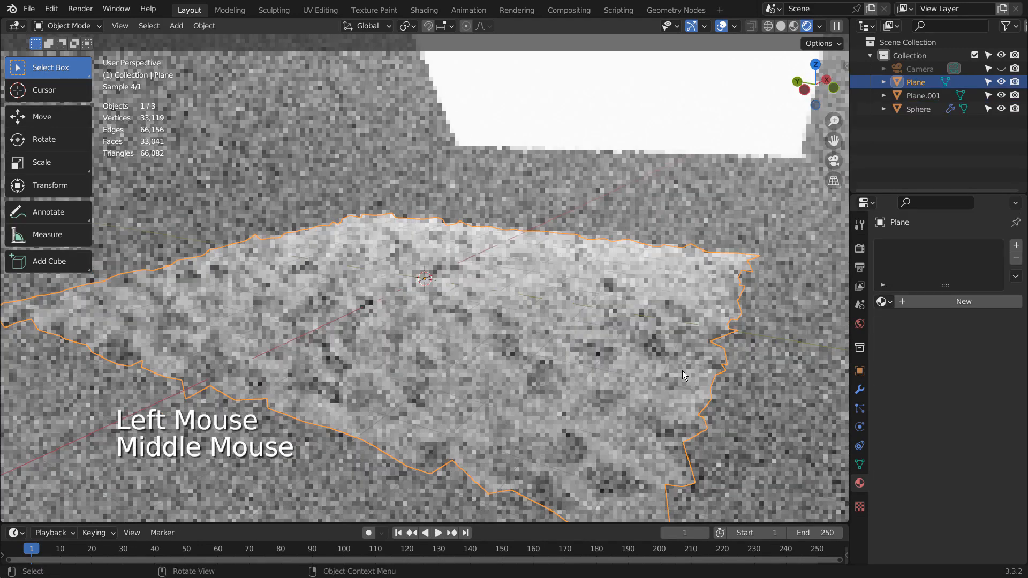
middle_click_drag(682, 370, 652, 366)
key("KP_3")
key("KP_1")
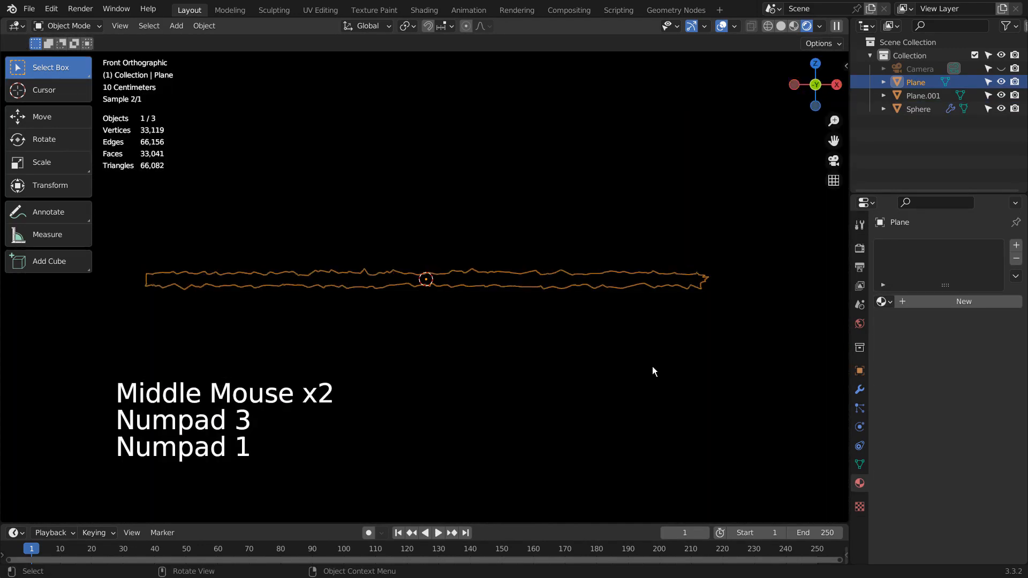
left_click(735, 378)
key("h")
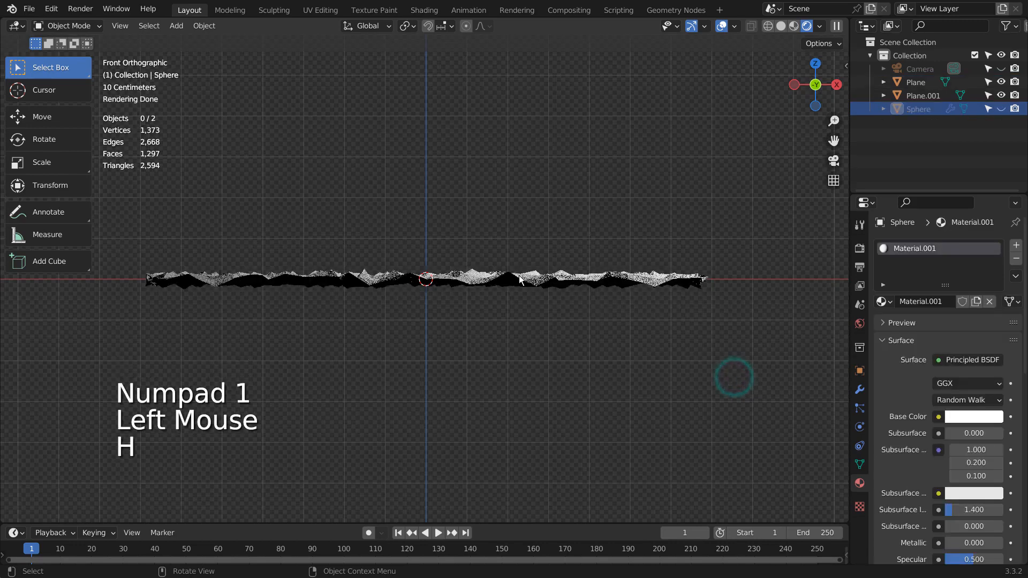
Duplicate the rough plane and rotate the copy -90° in the front orthographic view so it stands upright.
left_click(518, 276)
key("KP_3")
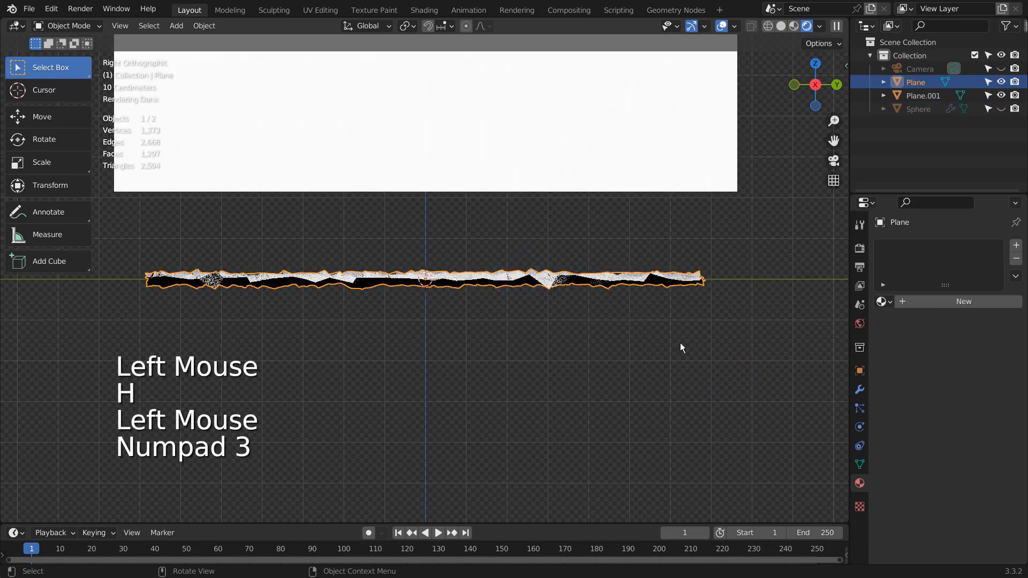
middle_click_drag(681, 344, 607, 349)
key("KP_1")
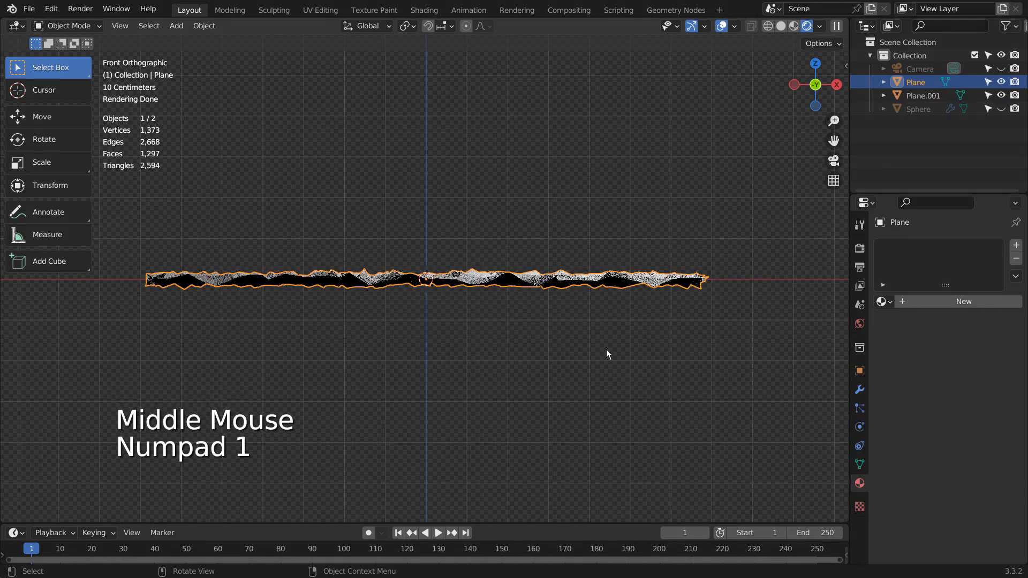
key("shift+d")
key("r")
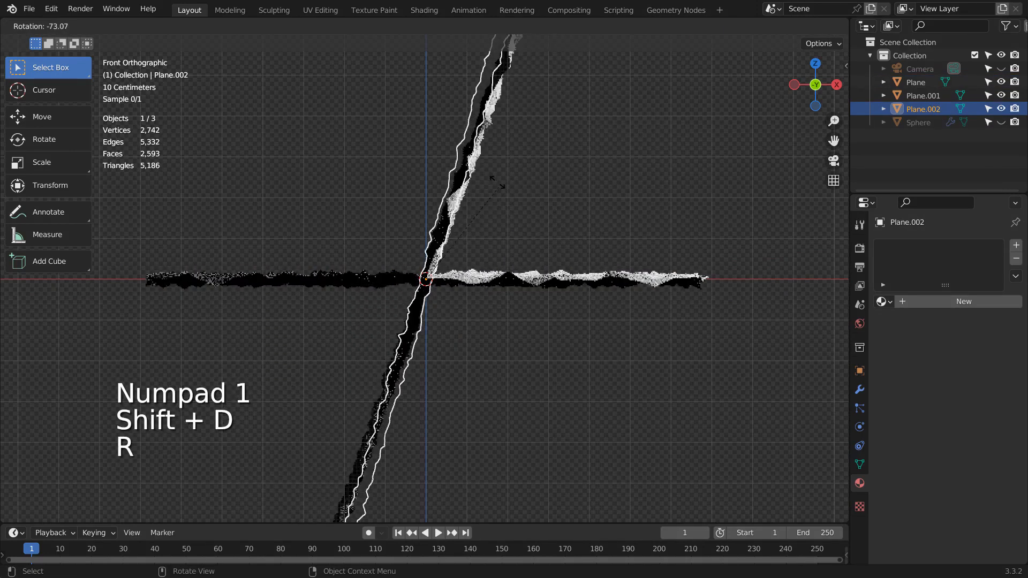
left_click(466, 172, "ctrl")
Rotate the upright copy 90° in the top orthographic view so it works as a back wall.
scroll(630, 328, "down", 2)
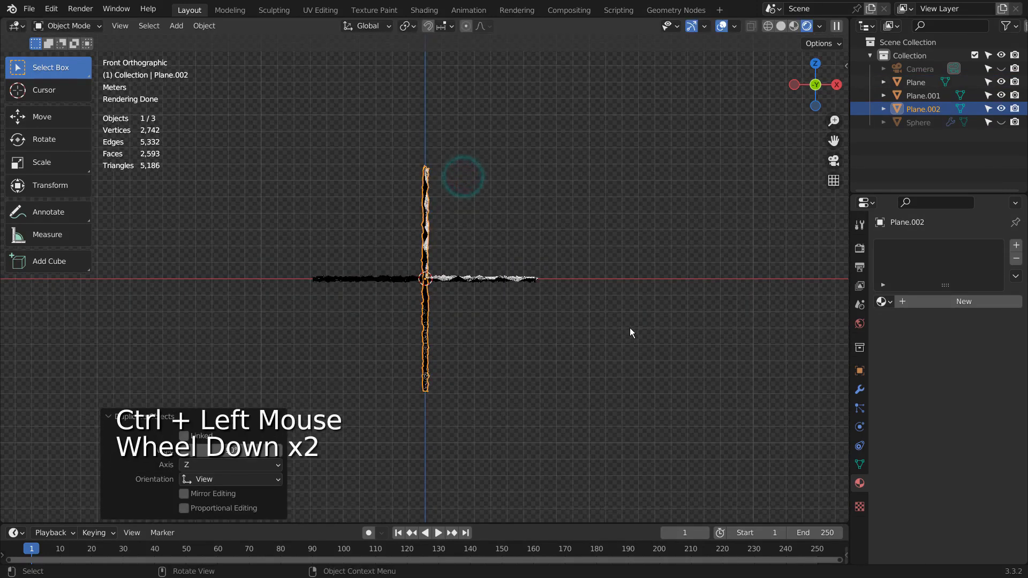
scroll(630, 327, "down", 2)
middle_click_drag(653, 336, 670, 363)
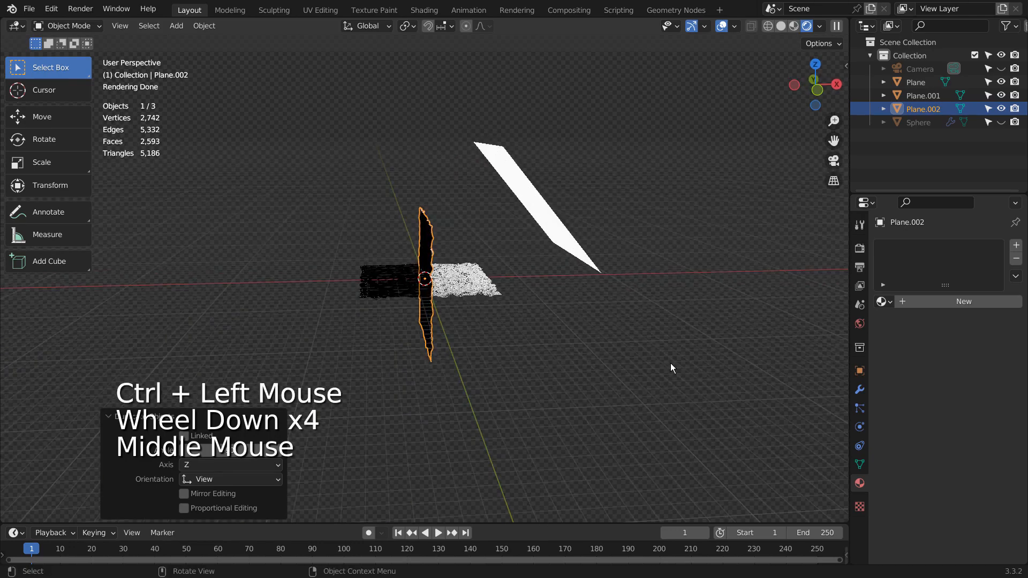
key("KP_3")
key("KP_7")
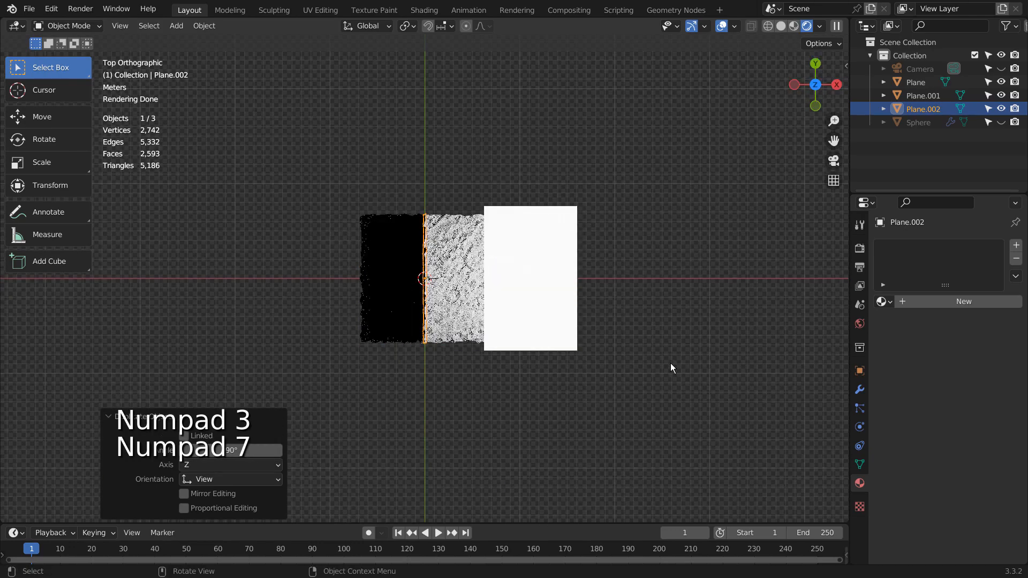
key("r")
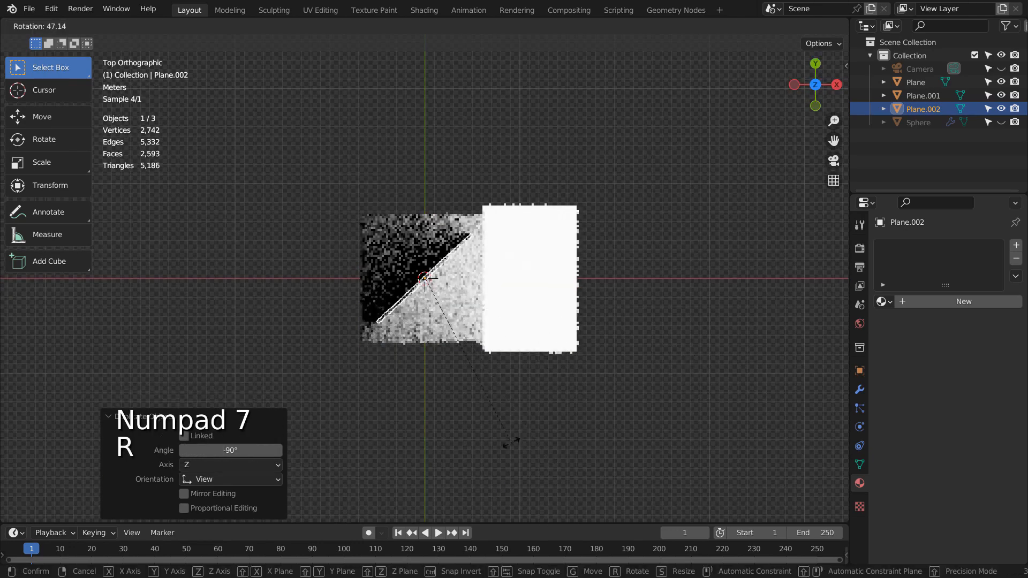
left_click(402, 380, "ctrl")
Move the wall about 6.9 m along Y to the floor's rear edge, and raise it along Z above the floor.
key("g")
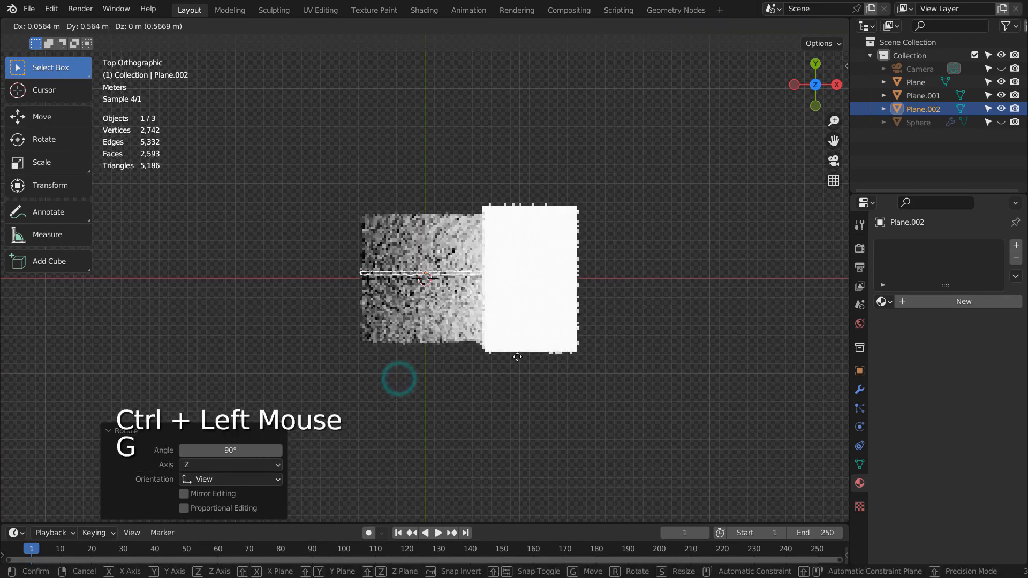
left_click(514, 330)
middle_click_drag(638, 445, 652, 343)
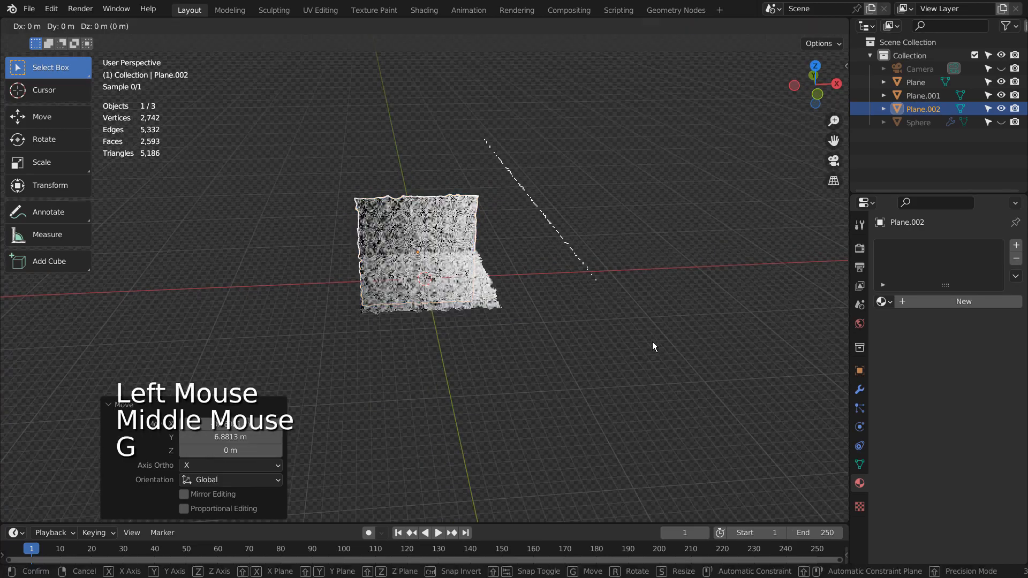
key("z")
left_click(658, 302)
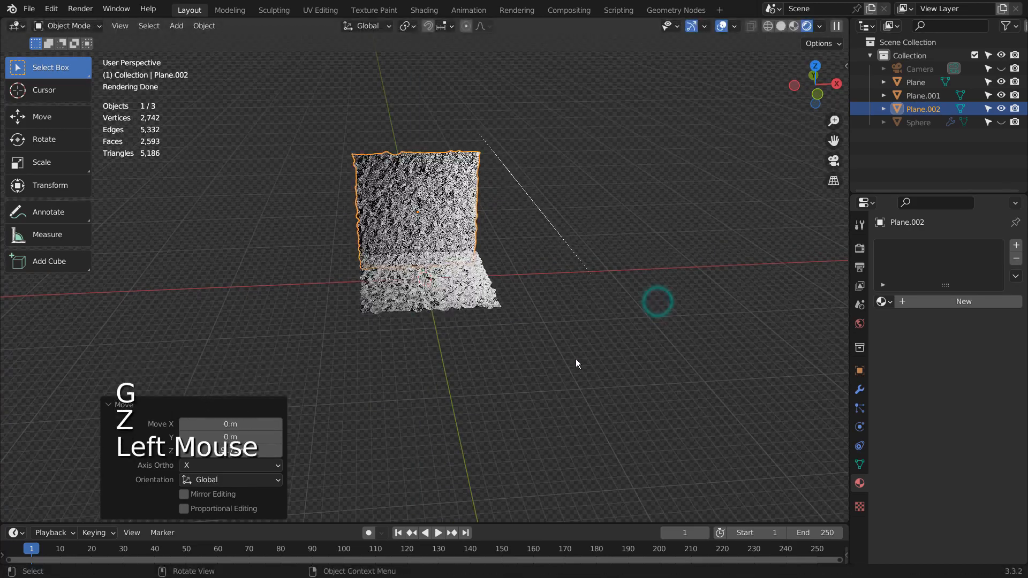
Frame the floor and back wall from the front and align the camera to this view.
key("KP_0")
key("KP_0")
middle_click(573, 362)
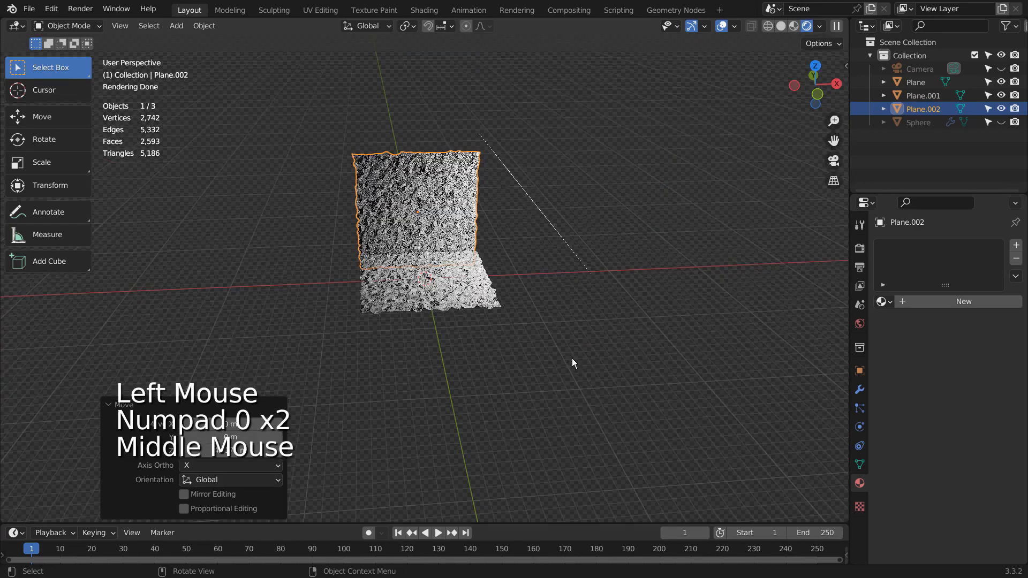
scroll(569, 358, "up", 3)
middle_click_drag(569, 354, 638, 374, "shift")
key("ctrl+alt+KP_0")
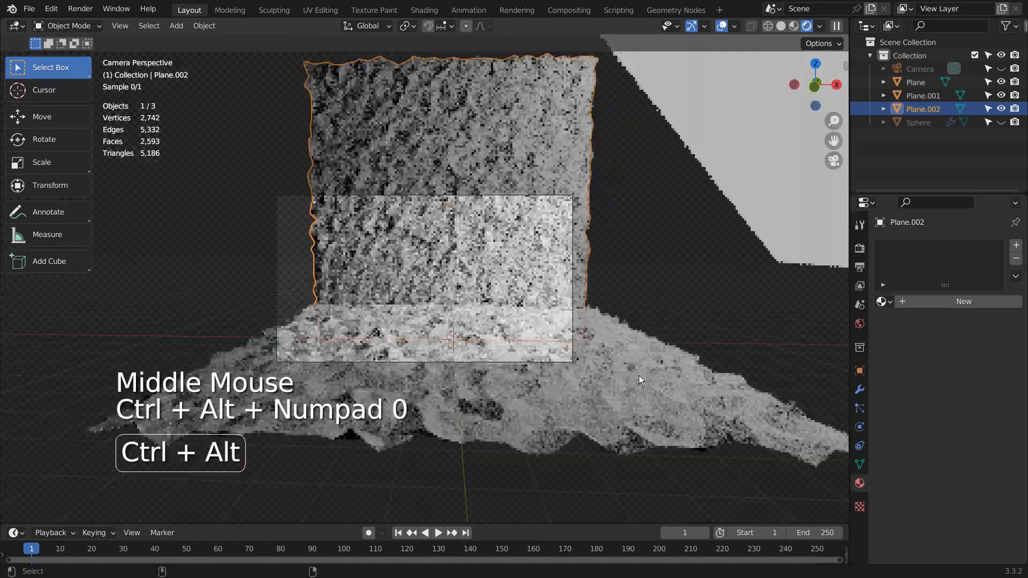
Fly the camera forward so the wall and floor fill the camera frame.
key("shift+grave")
key("w")
key("w")
key("w")
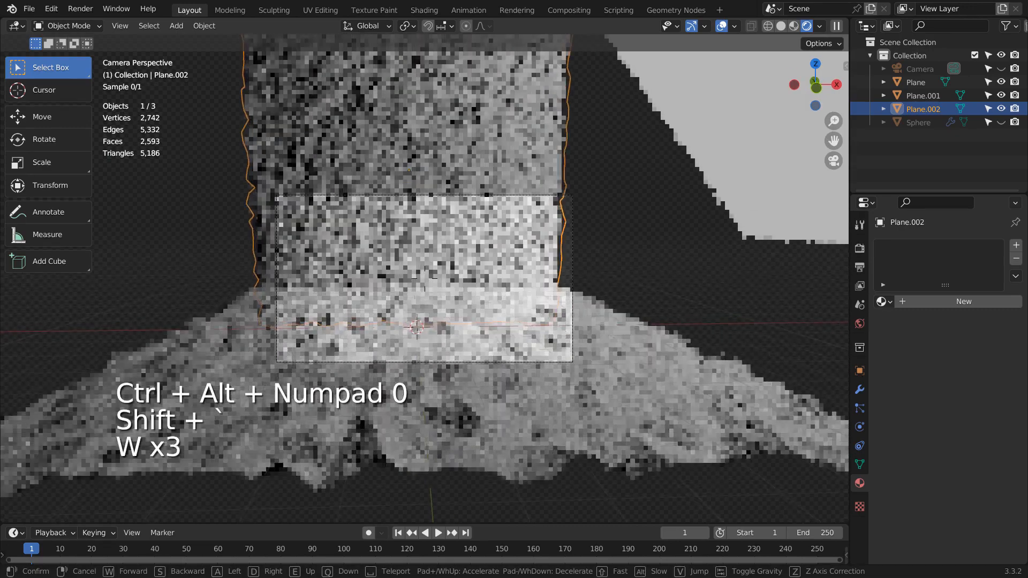
key("w")
key("w")
key("w")
key("w")
key("w")
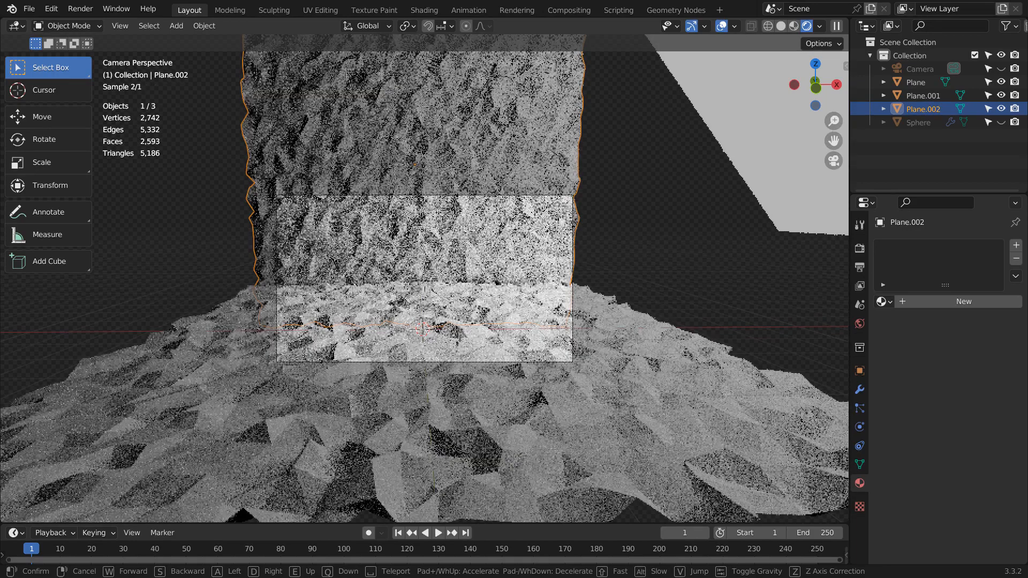
left_click(653, 386)
Add a UV sphere at the centre of the floor and raise it 1 m along Z.
scroll(648, 392, "up", 3)
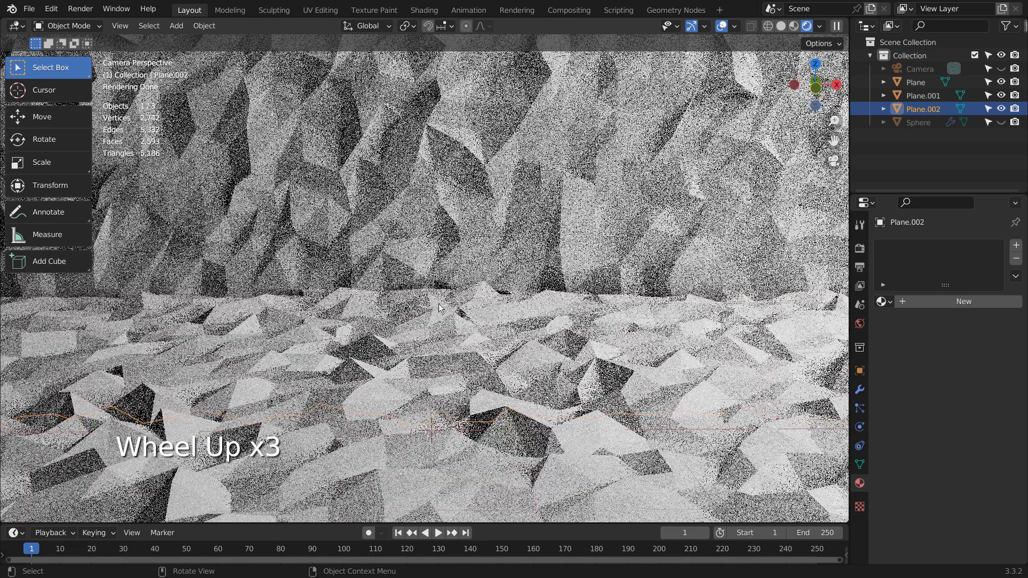
scroll(663, 378, "down", 5)
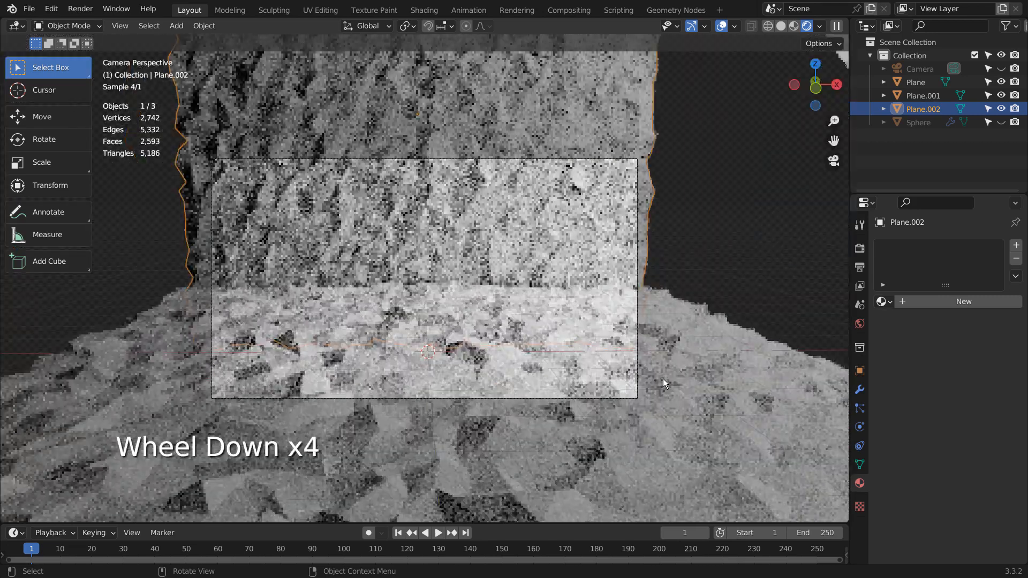
left_click(649, 275)
key("shift+a")
mouse_move(603, 284)
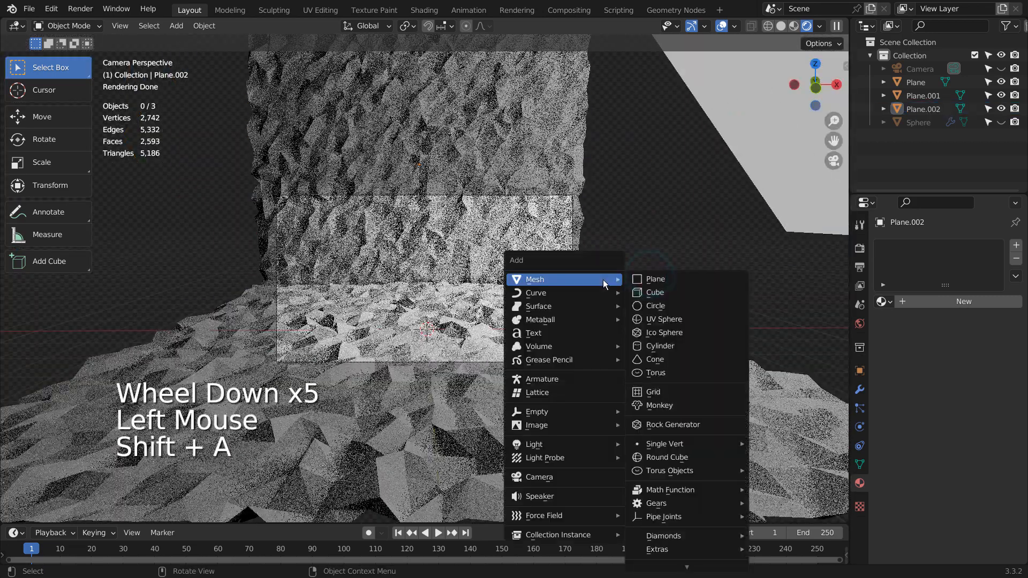
left_click(665, 319)
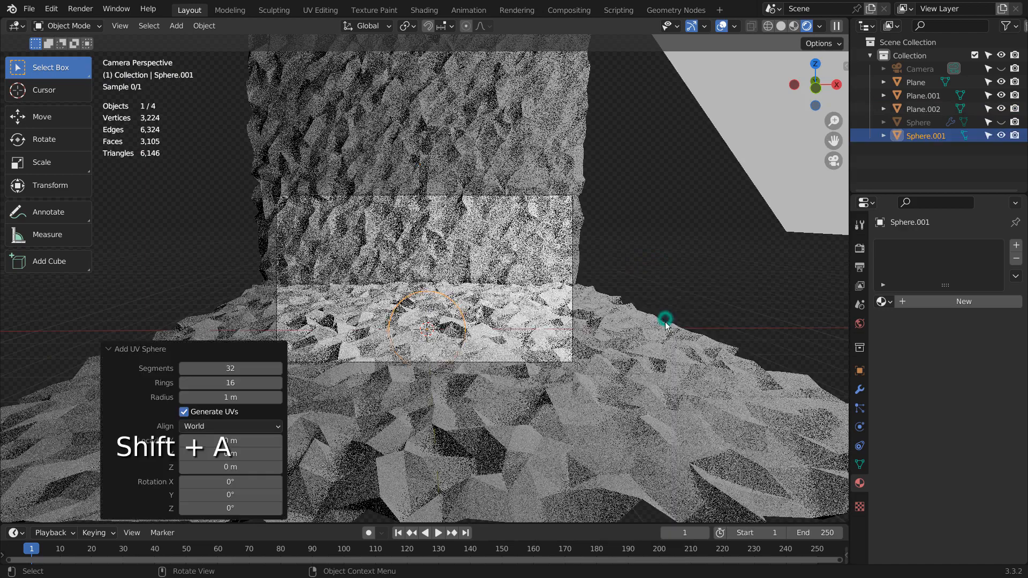
key("g")
key("z")
key("1")
key("KP_Enter")
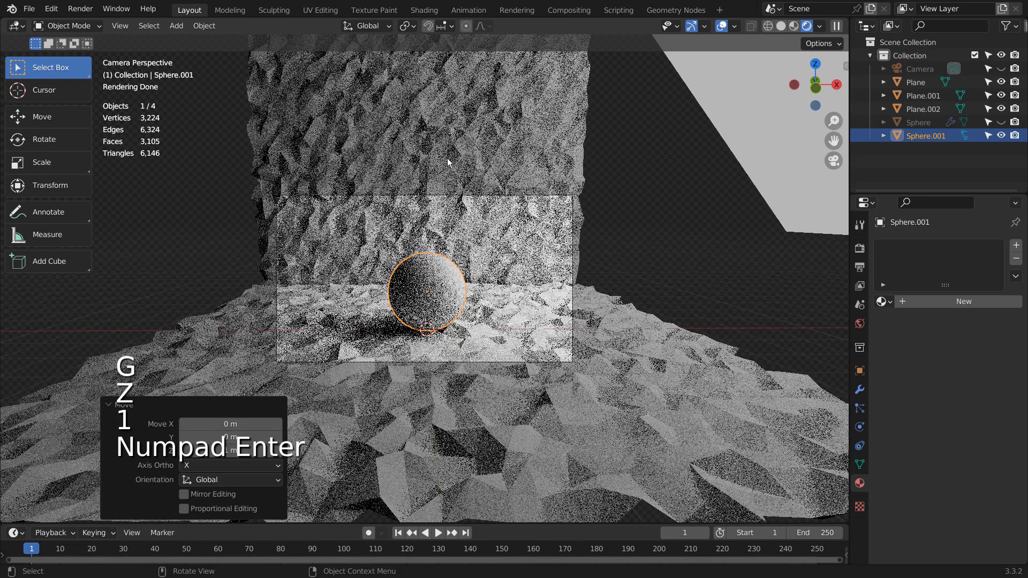
Randomize all vertices of the new sphere by 0.1 m to make it look like a rough rock.
key("Tab")
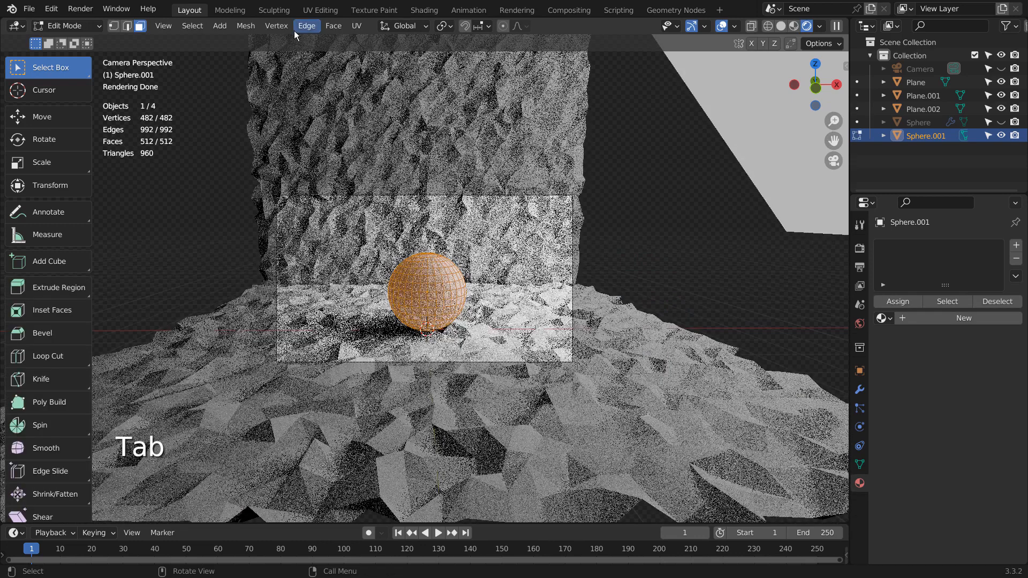
left_click(245, 25)
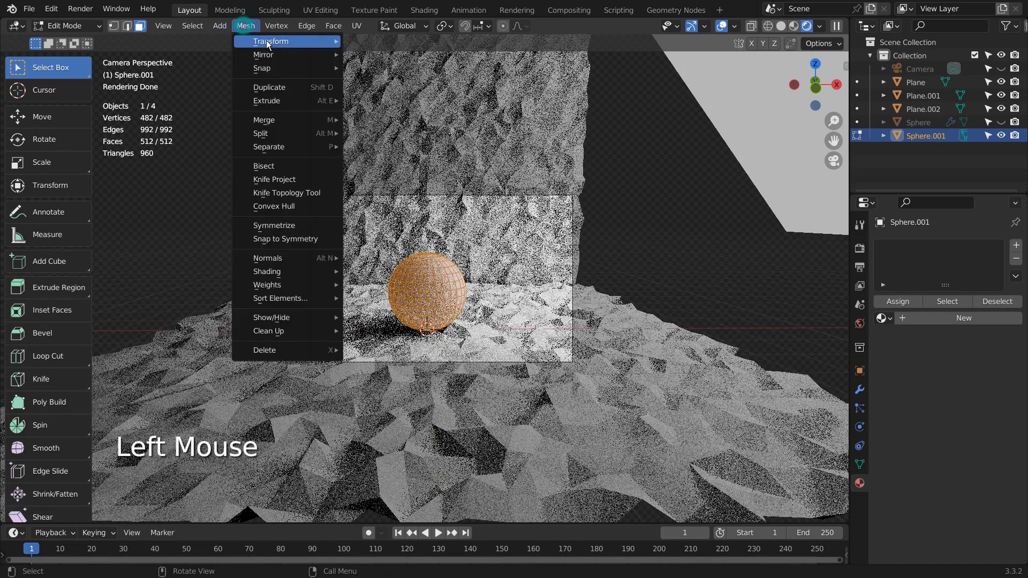
left_click(423, 140)
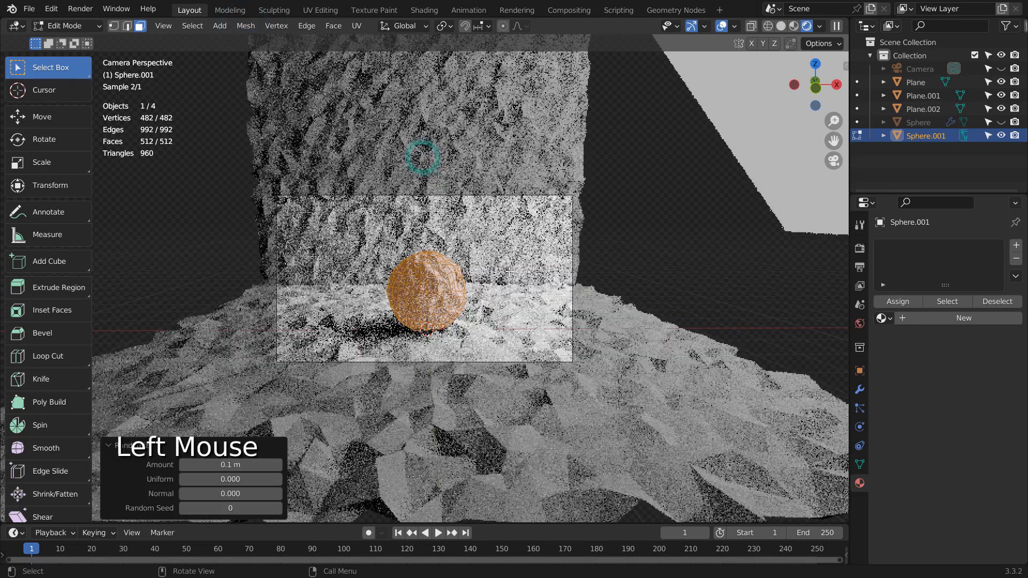
scroll(509, 272, "up", 6)
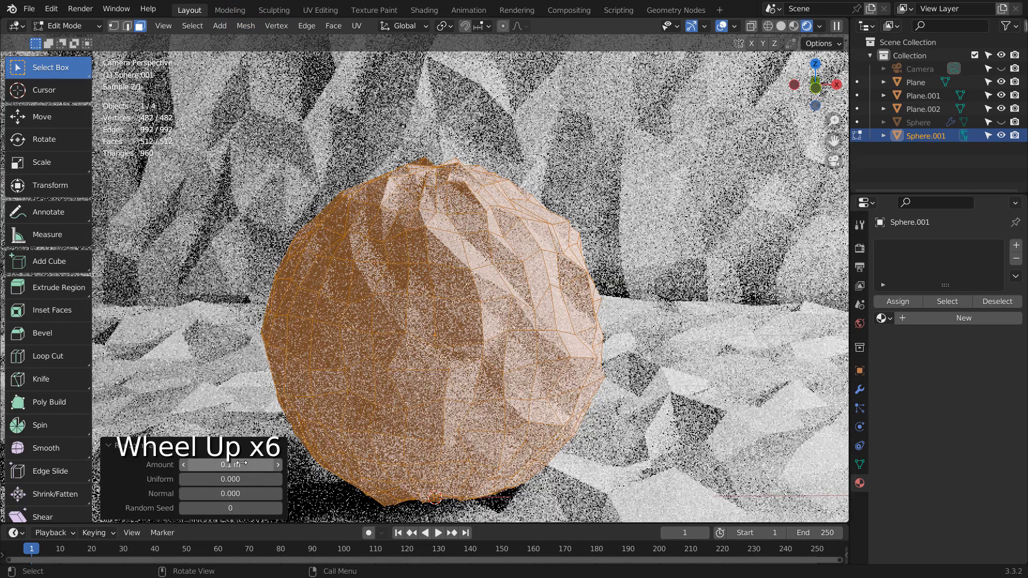
mouse_move(240, 464)
left_mouse_down("shift")
mouse_move(327, 464)
mouse_move(198, 463)
mouse_move(249, 464)
mouse_move(227, 464)
mouse_move(240, 464)
left_mouse_up("shift")
key("Tab")
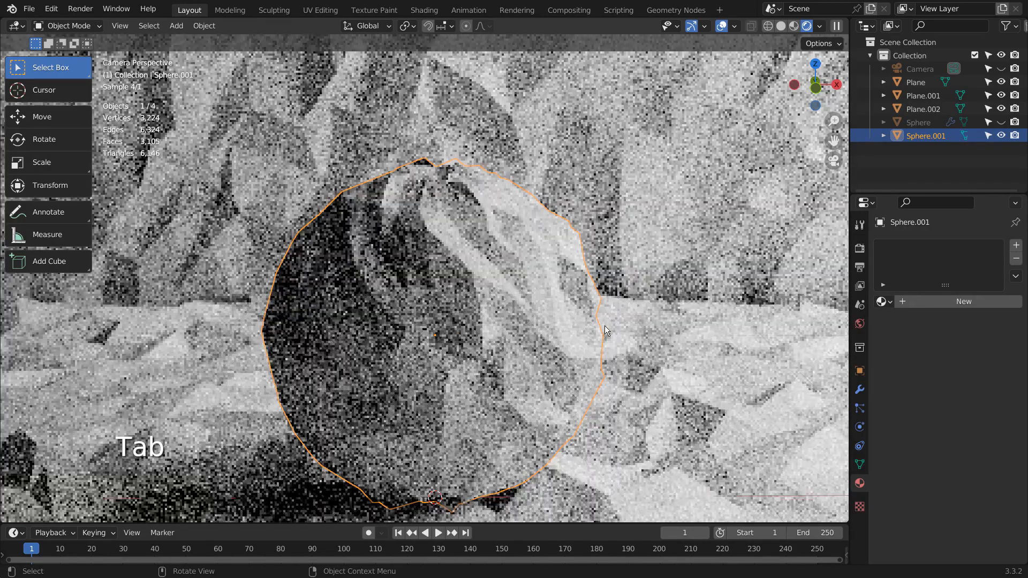
scroll(605, 325, "down", 3)
scroll(605, 326, "down", 2)
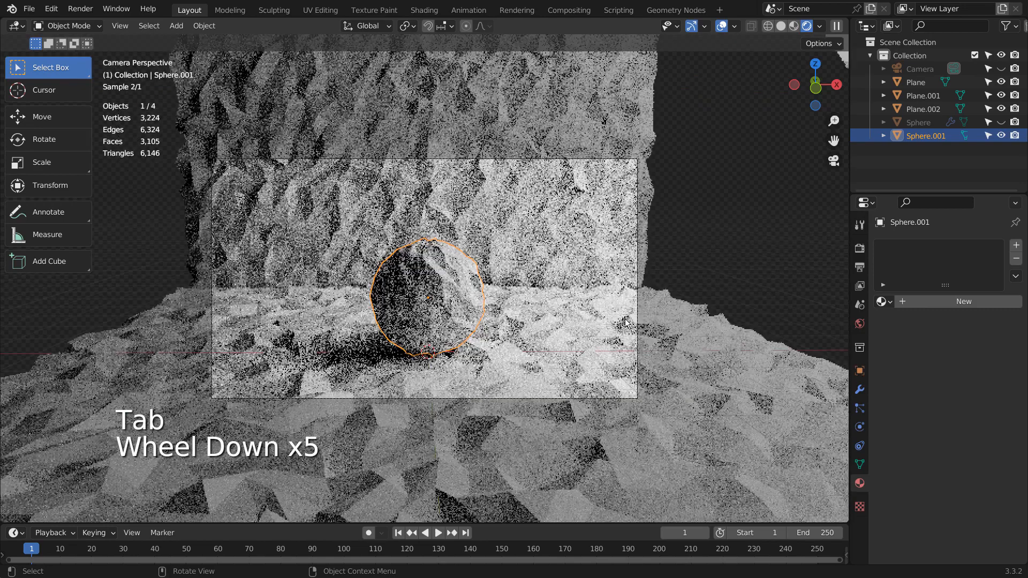
Turn off denoising for the final render and review the compositing node tree.
left_click(750, 257)
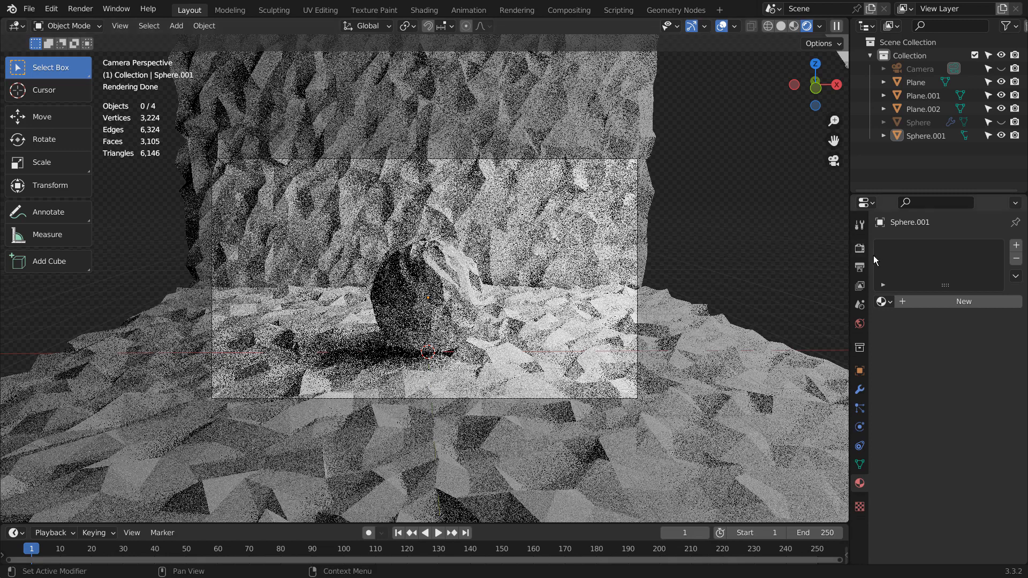
left_click(860, 248)
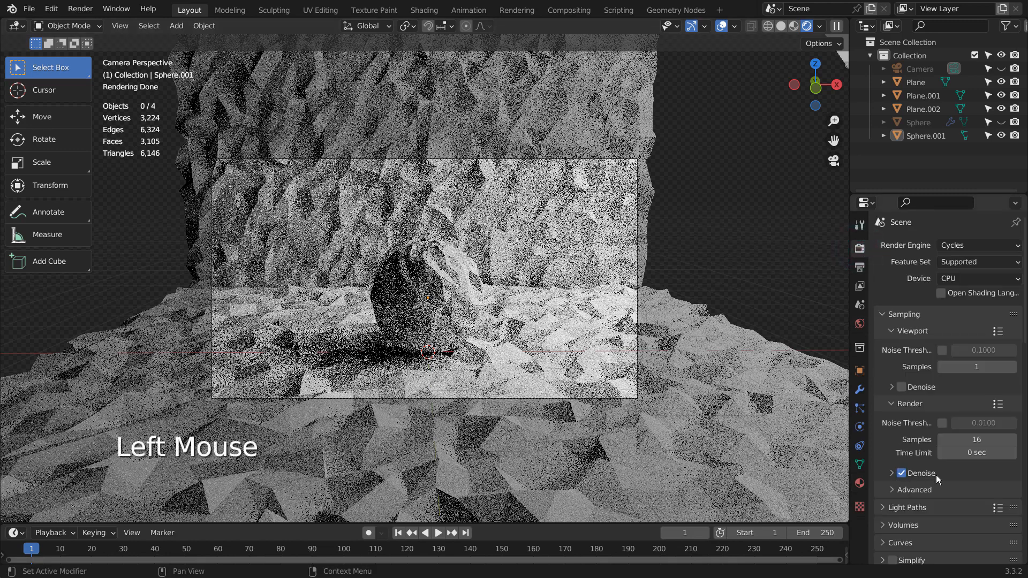
left_click(569, 10)
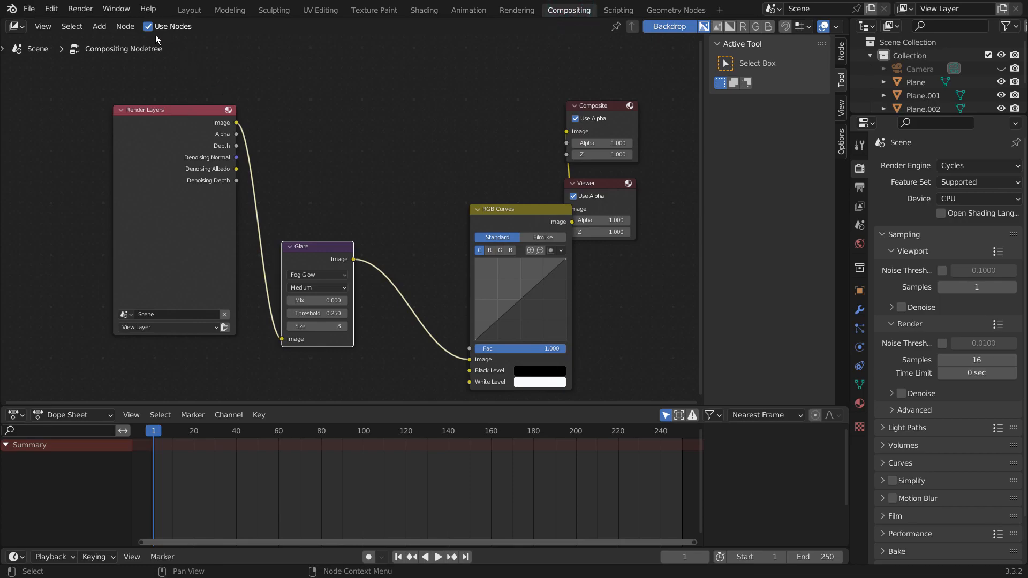
left_click(189, 10)
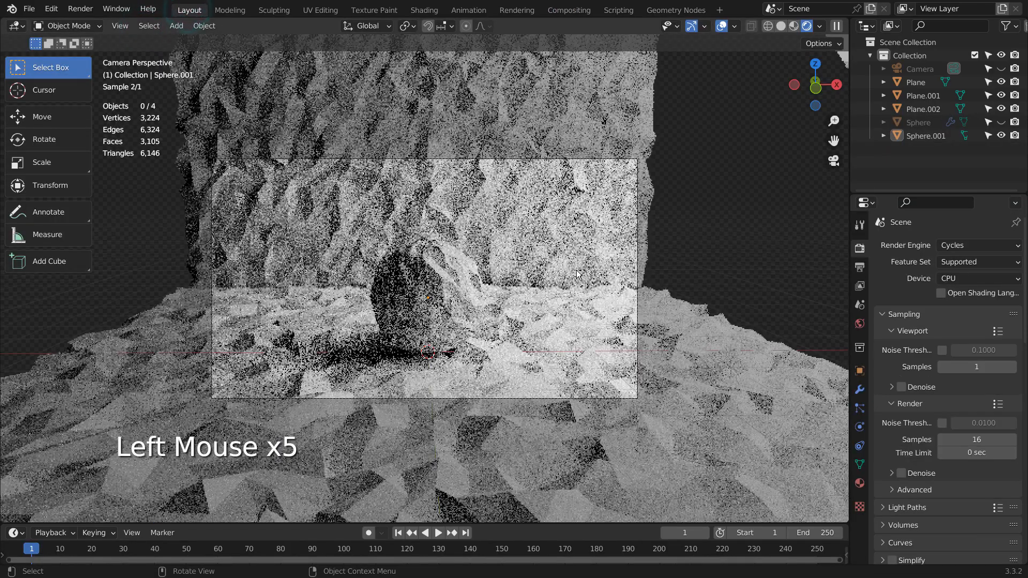